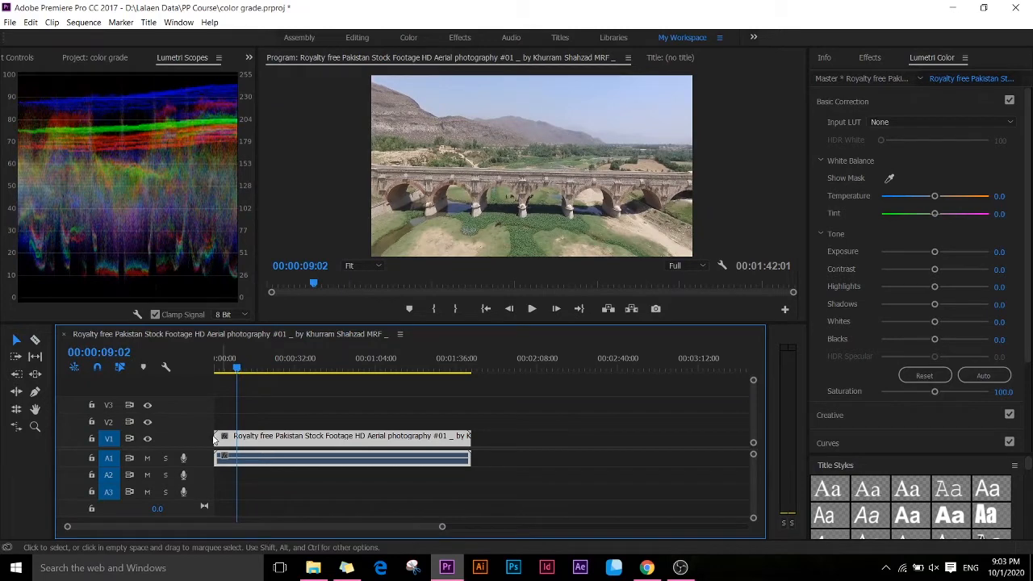
Trim the bridge footage clip on V1 to about 00:01:25:23 long
drag(466, 442, 381, 442)
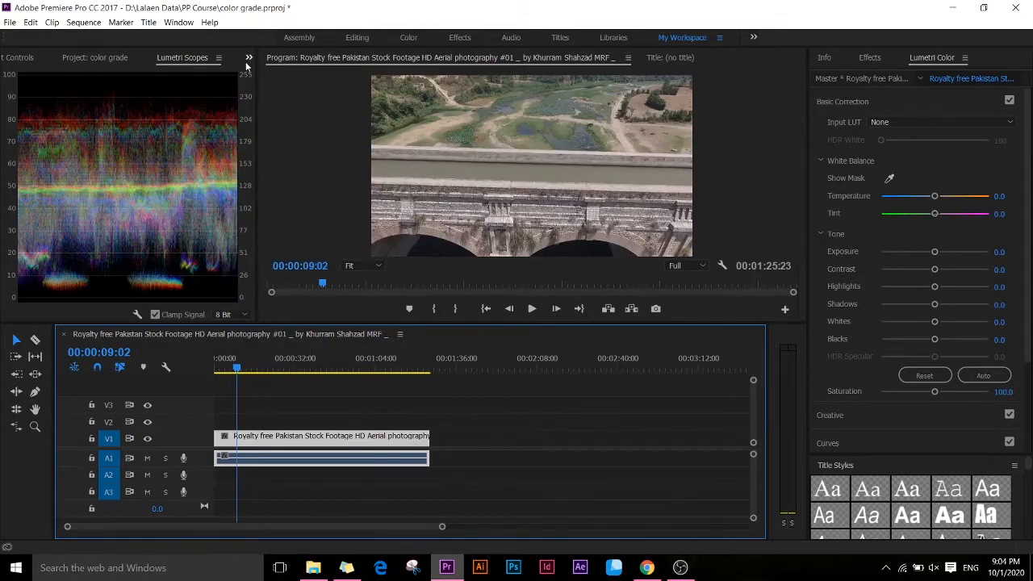
Create an adjustment layer of 1280 x 720 at 29.97 fps with square pixels in the project
click(249, 58)
click(263, 134)
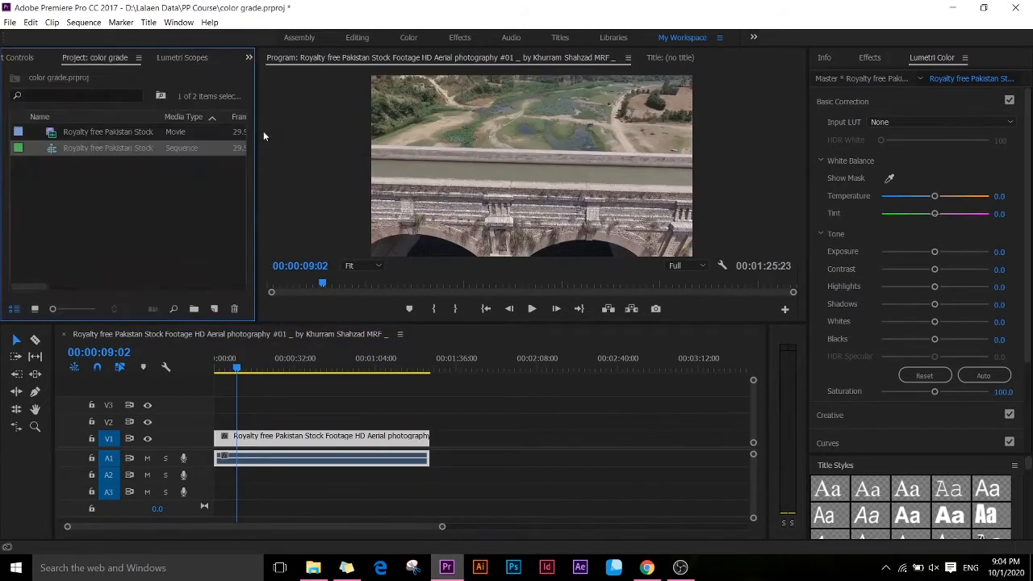
click(214, 309)
click(409, 442)
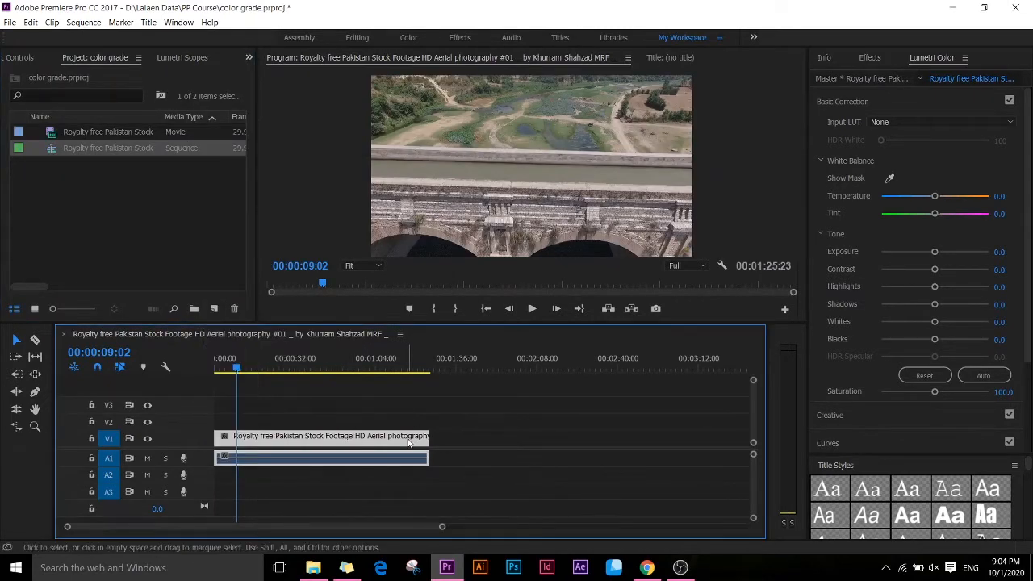
right_click(408, 441)
click(426, 432)
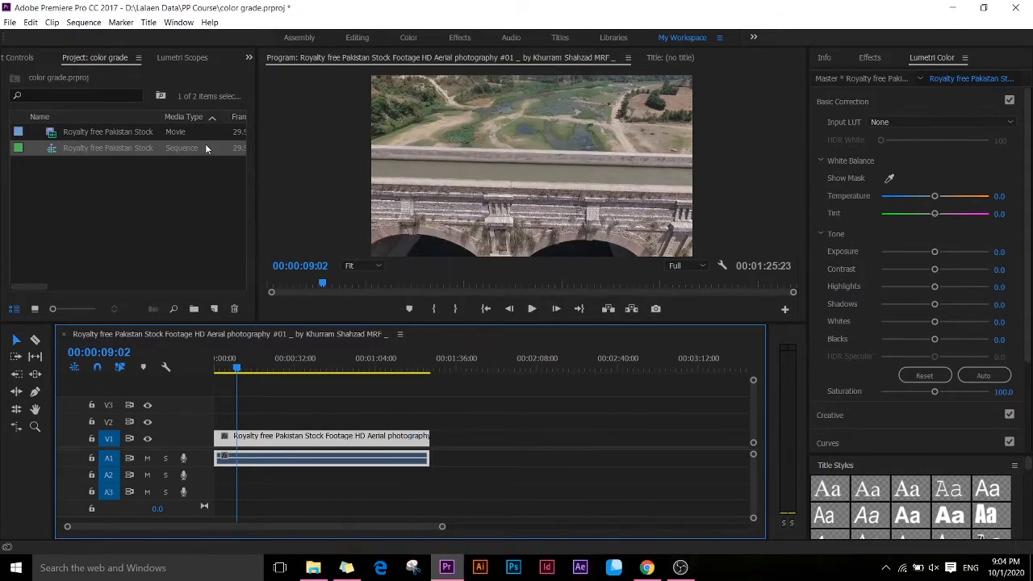
click(214, 309)
click(257, 350)
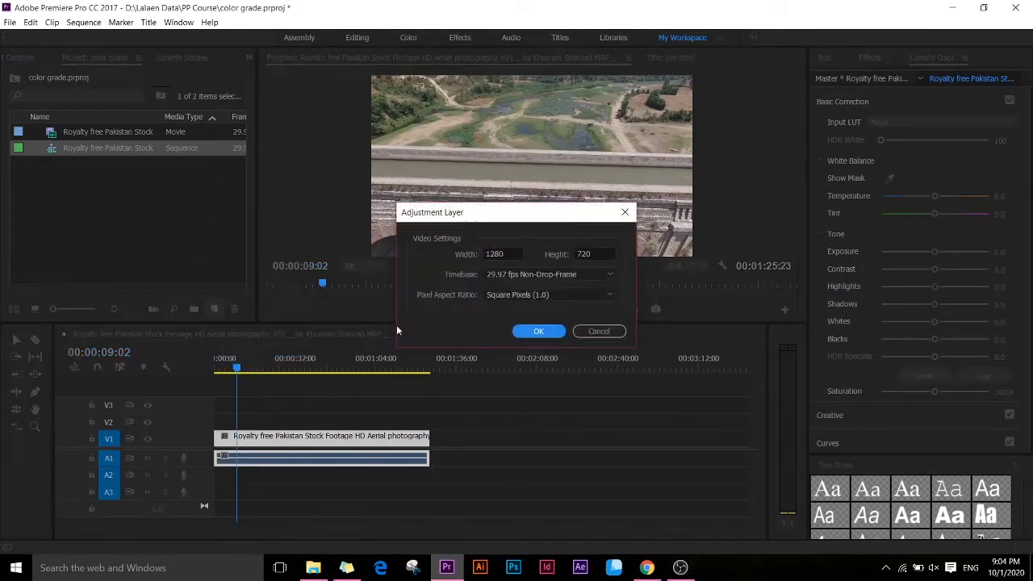
click(537, 331)
Place the adjustment layer on V2 above the footage so it starts at about 00:00:09:04
drag(237, 372, 207, 365)
key(space)
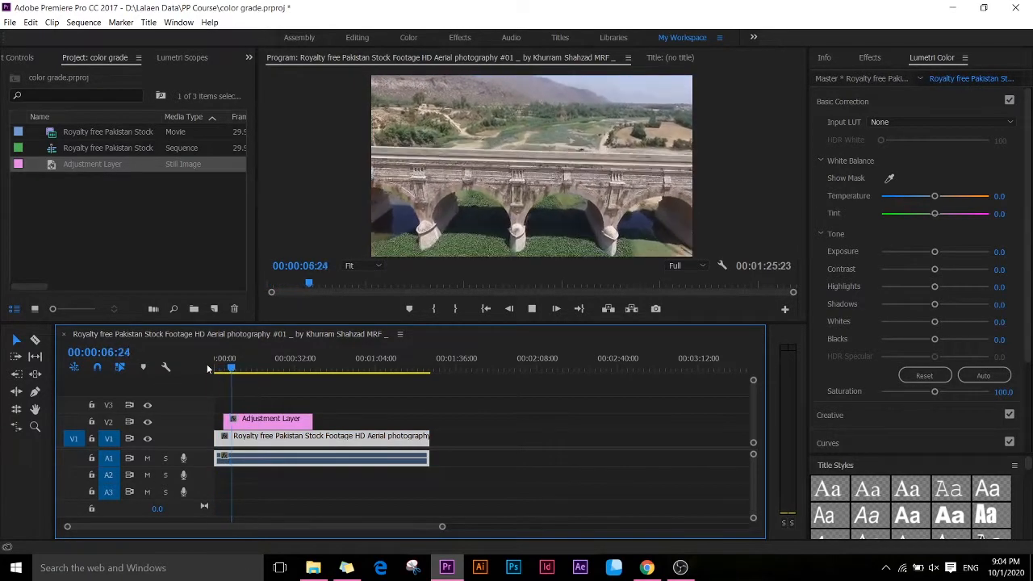
key(space)
drag(283, 424, 296, 424)
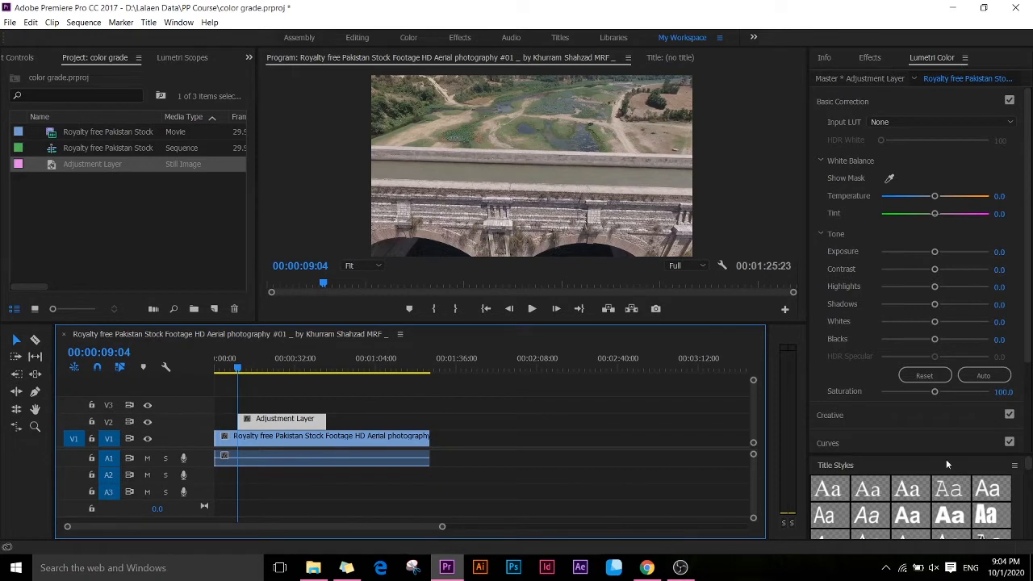
On the adjustment layer, set Blacks to -31.3, Shadows to -30 and Contrast to 18.8
click(1027, 202)
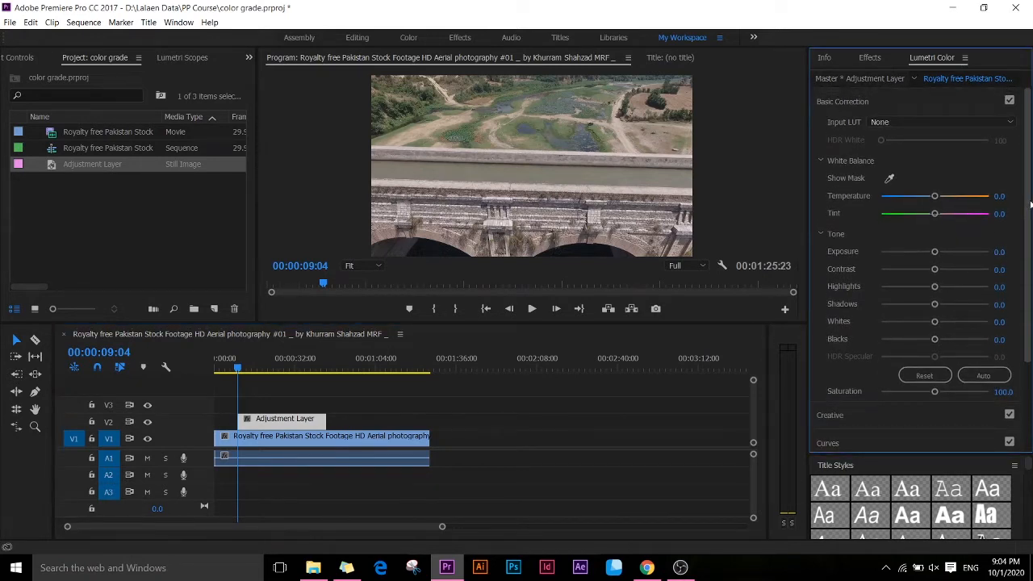
mouse_move(1029, 203)
mouse_down()
mouse_move(1025, 309)
mouse_move(1019, 200)
mouse_up()
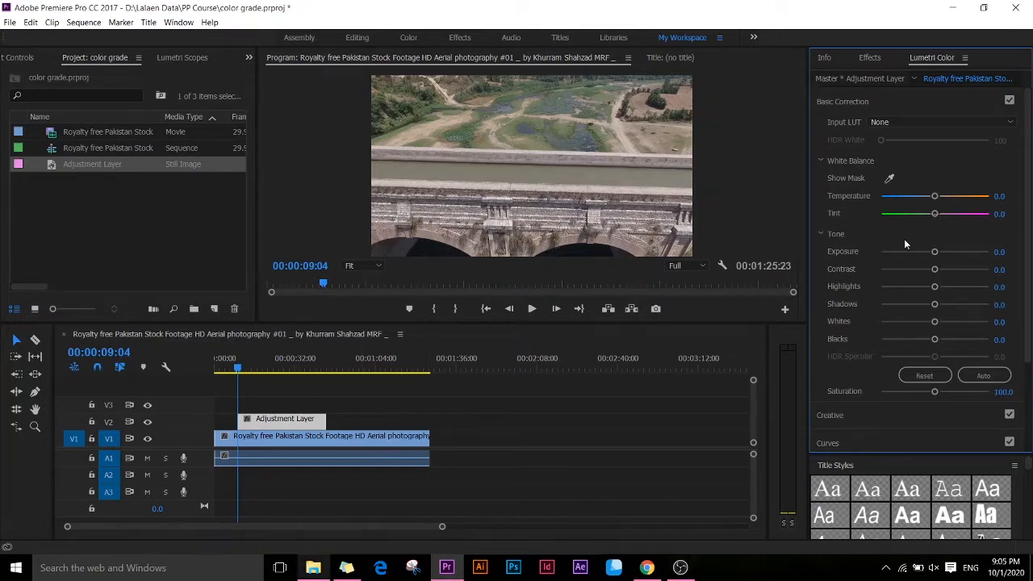
mouse_move(935, 339)
mouse_down()
mouse_move(902, 340)
mouse_move(918, 339)
mouse_up()
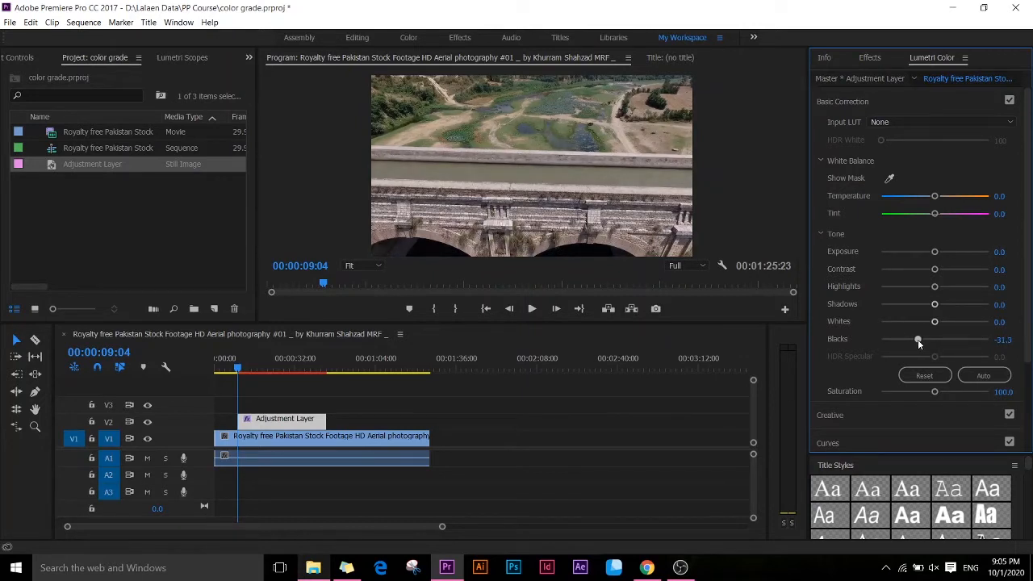
drag(935, 304, 917, 306)
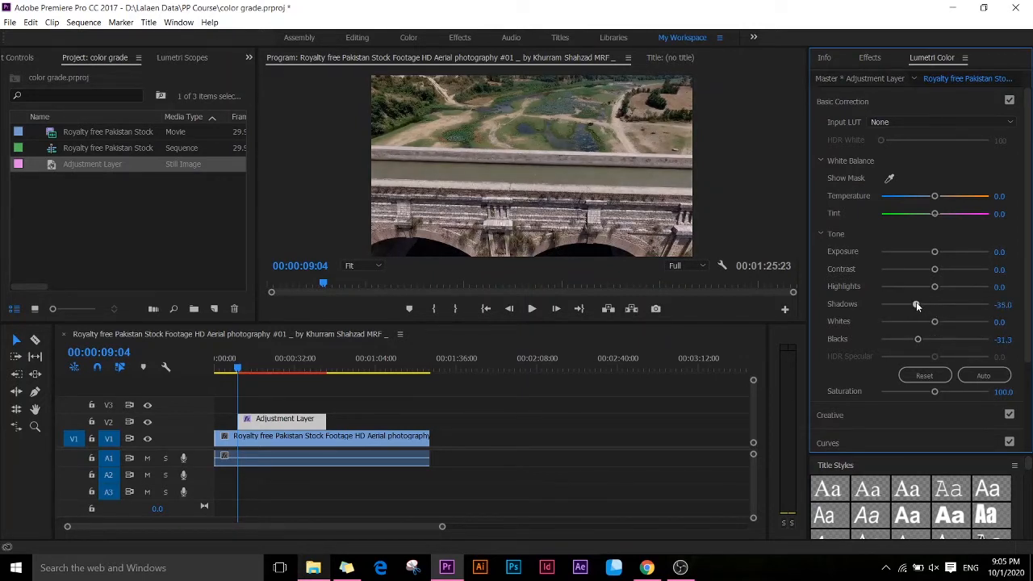
drag(935, 270, 945, 273)
Check the grade at 00:00:15:06 and set Tint to -10, Shadows to -37.5, Blacks to -35 and Contrast to 21.3
click(251, 369)
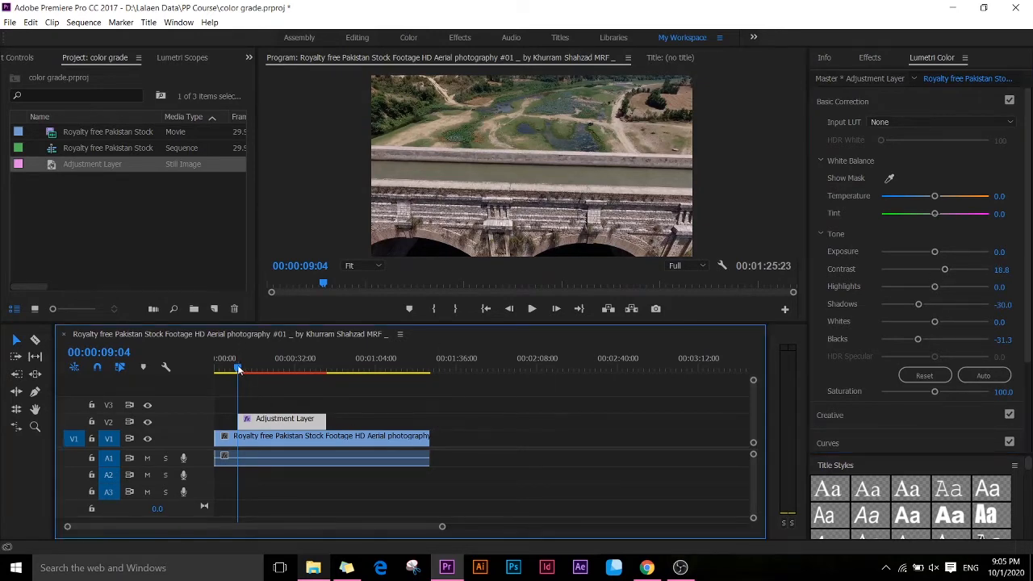
drag(252, 370, 253, 370)
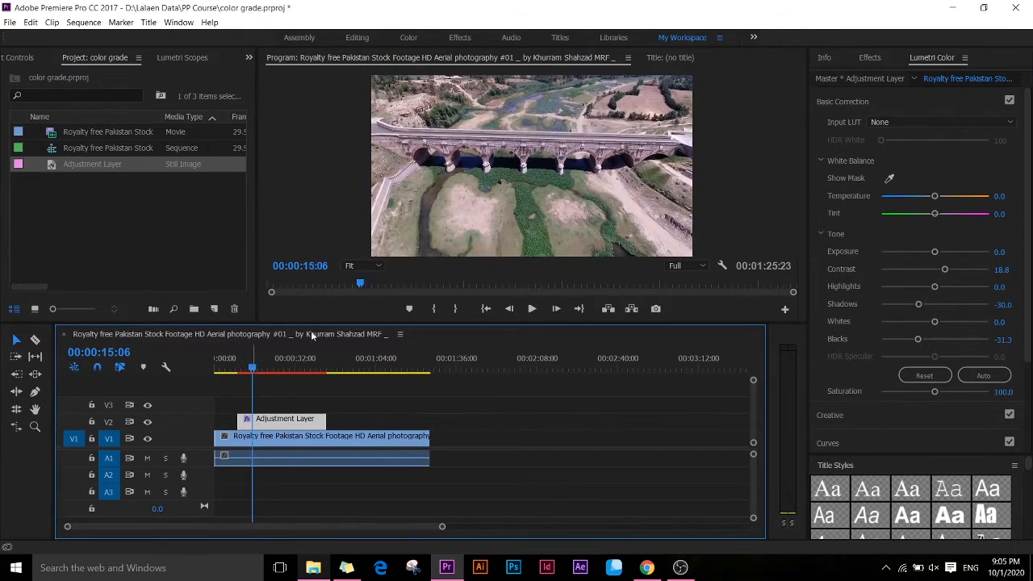
drag(934, 214, 928, 215)
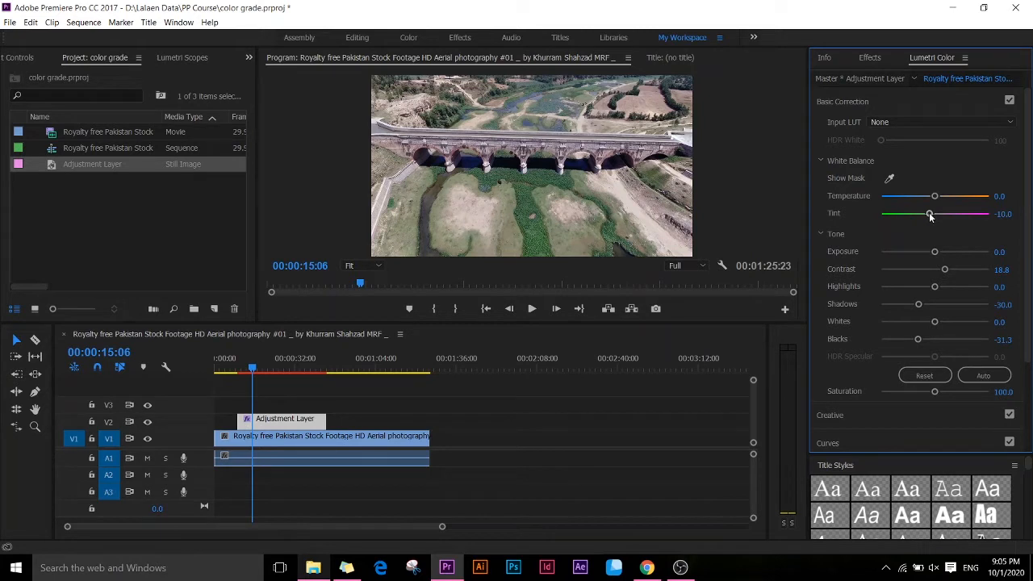
drag(1029, 282, 1029, 327)
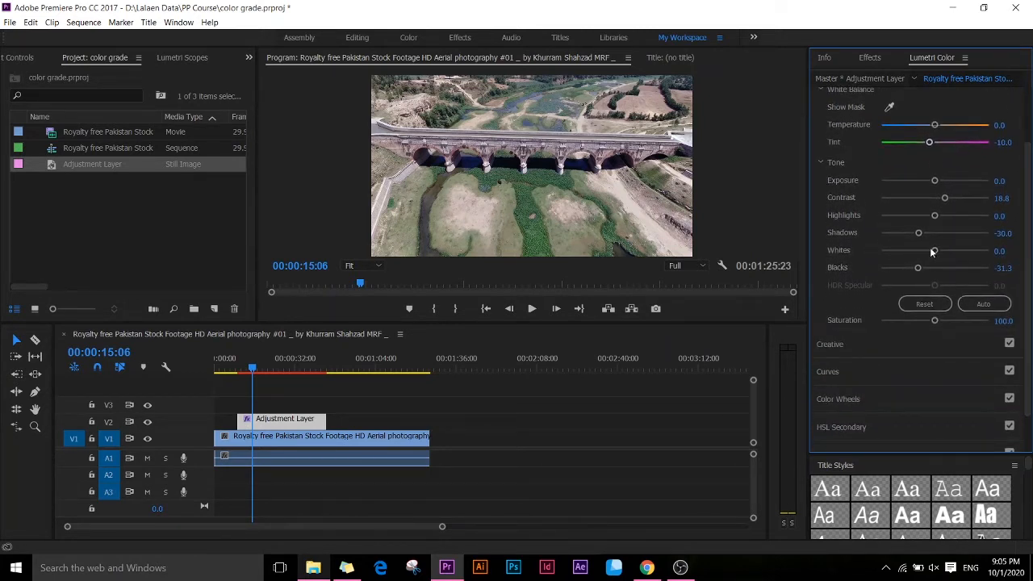
drag(916, 274, 918, 271)
drag(945, 197, 949, 202)
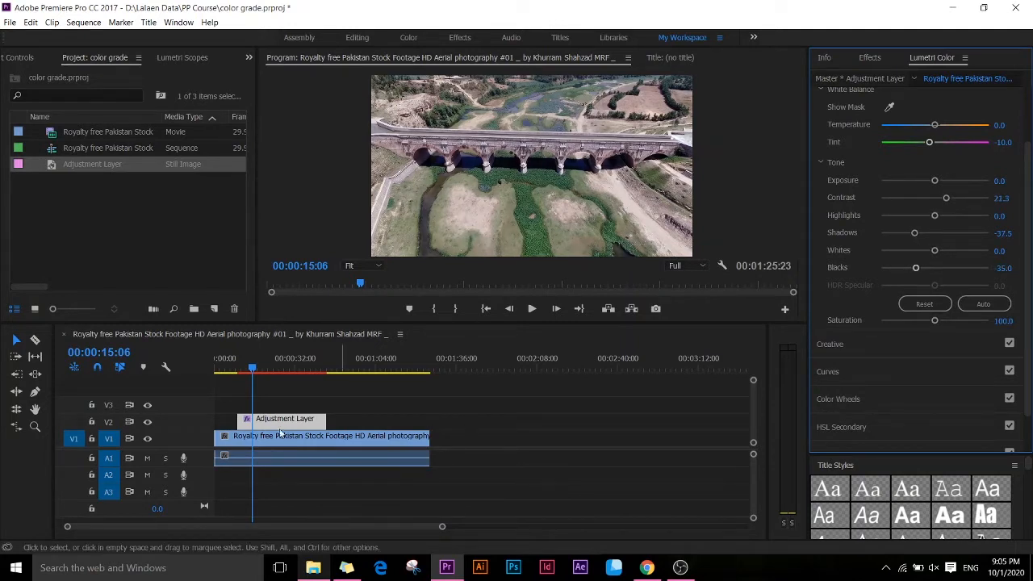
At 00:00:25:26, add a vignette to the adjustment layer with Amount -1.0 and Midpoint 28.8
drag(253, 369, 295, 372)
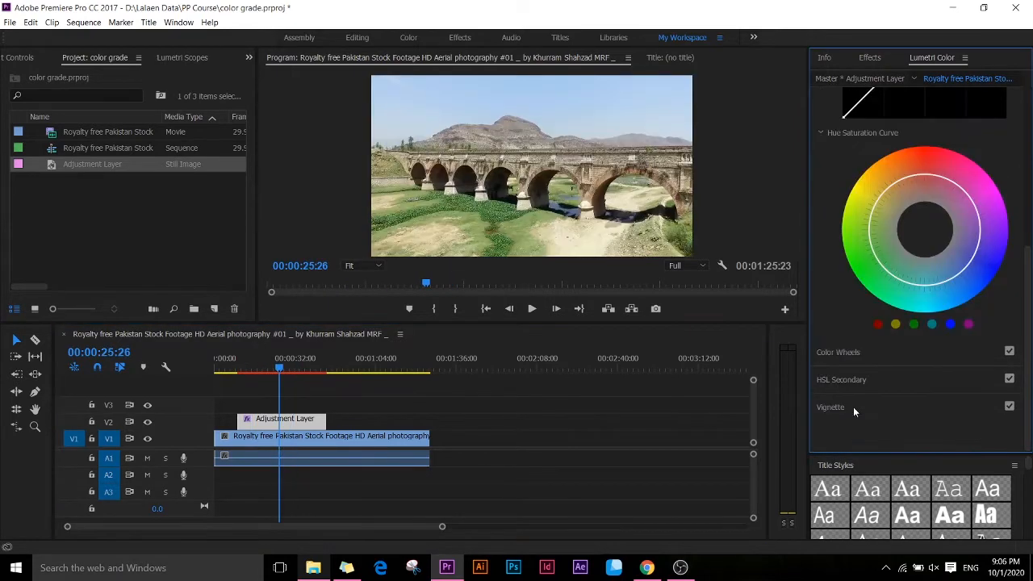
click(858, 409)
click(1002, 260)
scroll(1007, 258, up, 5)
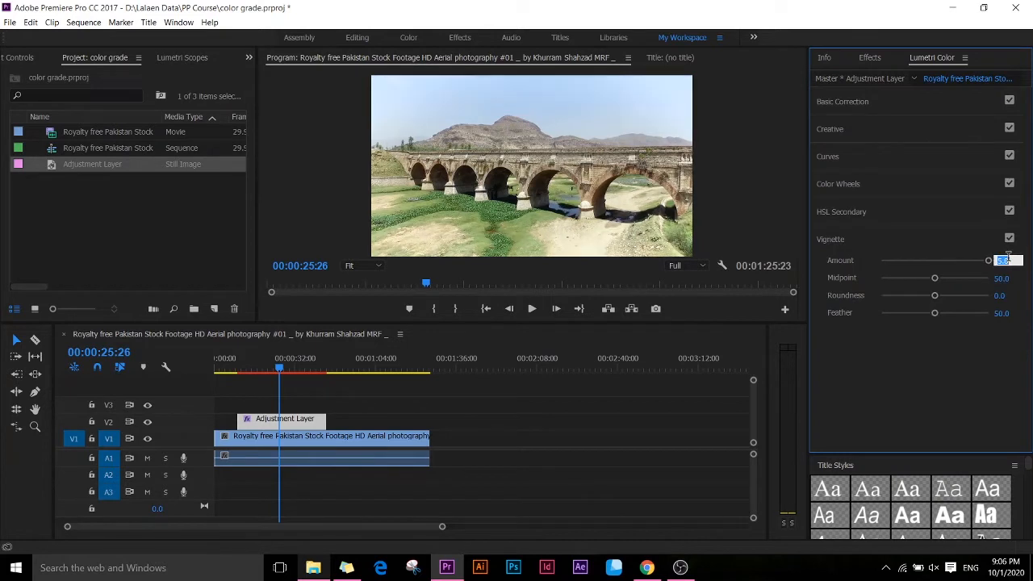
scroll(1009, 257, down, 10)
scroll(1008, 258, up, 3)
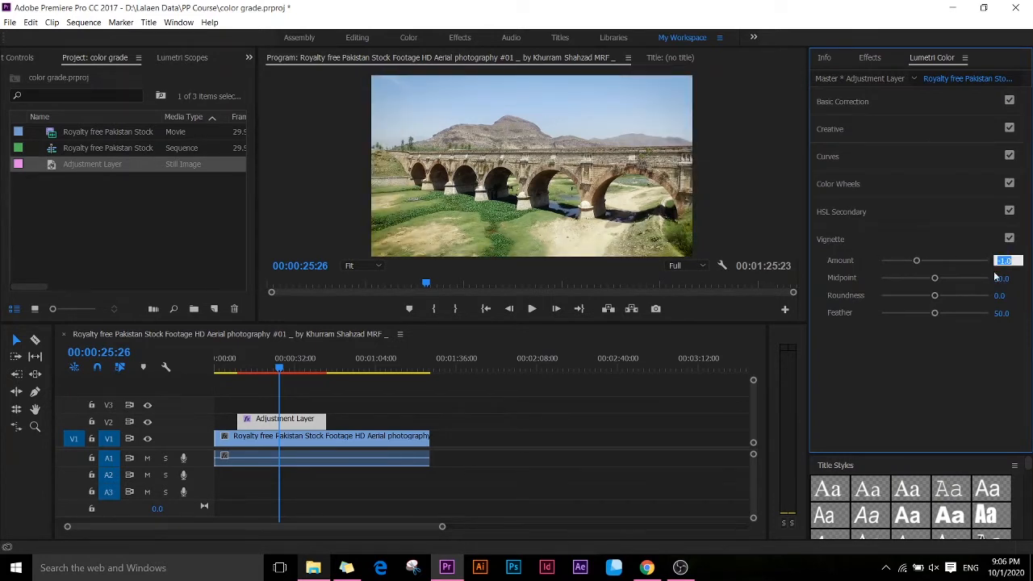
click(1001, 278)
mouse_move(935, 279)
mouse_down()
mouse_move(960, 280)
mouse_move(919, 280)
mouse_up()
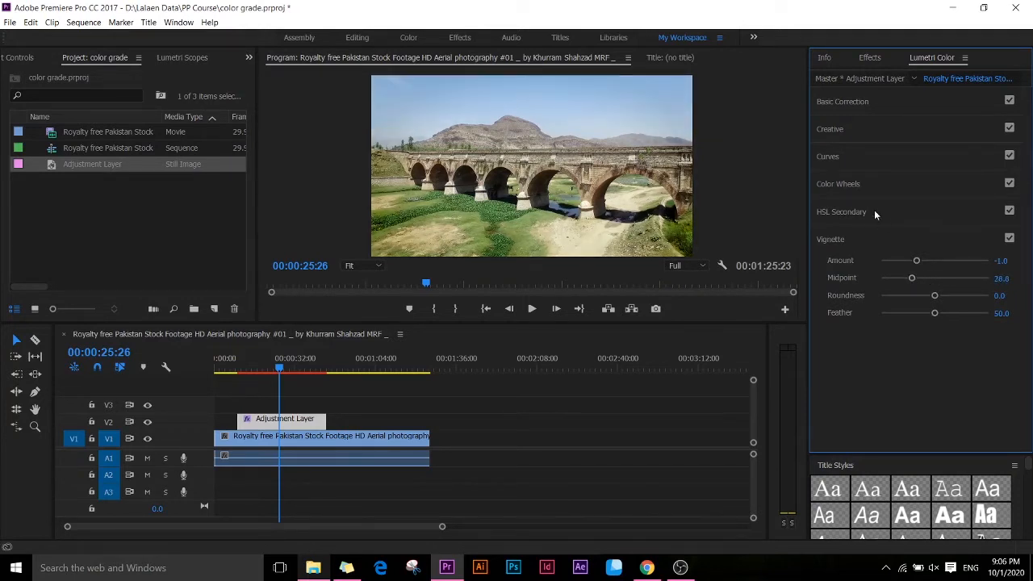
Darken the Shadows and Midtones in the Color Wheels, raise the Highlights slightly and check the grade at 00:00:19:06
click(873, 185)
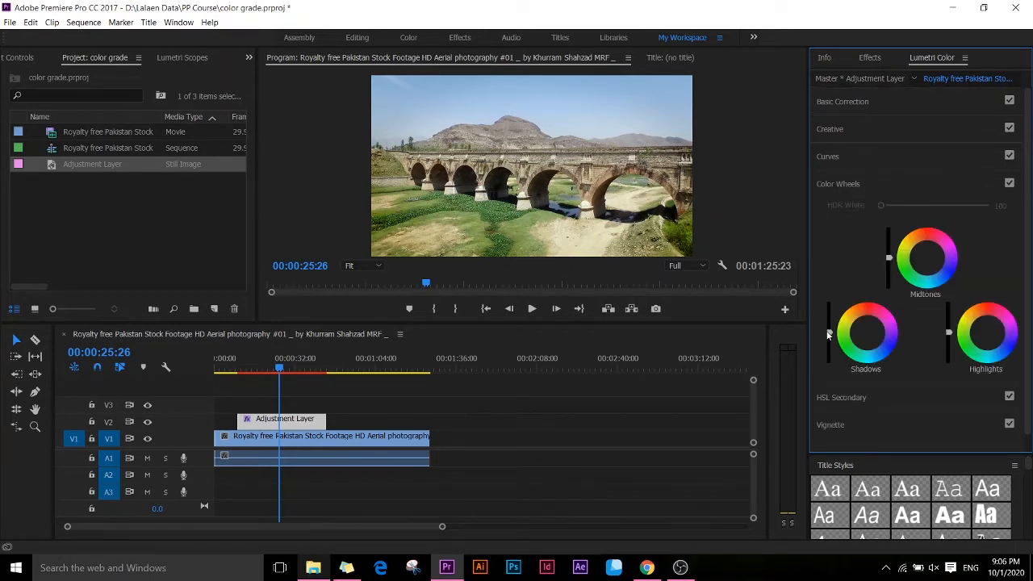
drag(829, 340, 829, 346)
drag(888, 257, 890, 275)
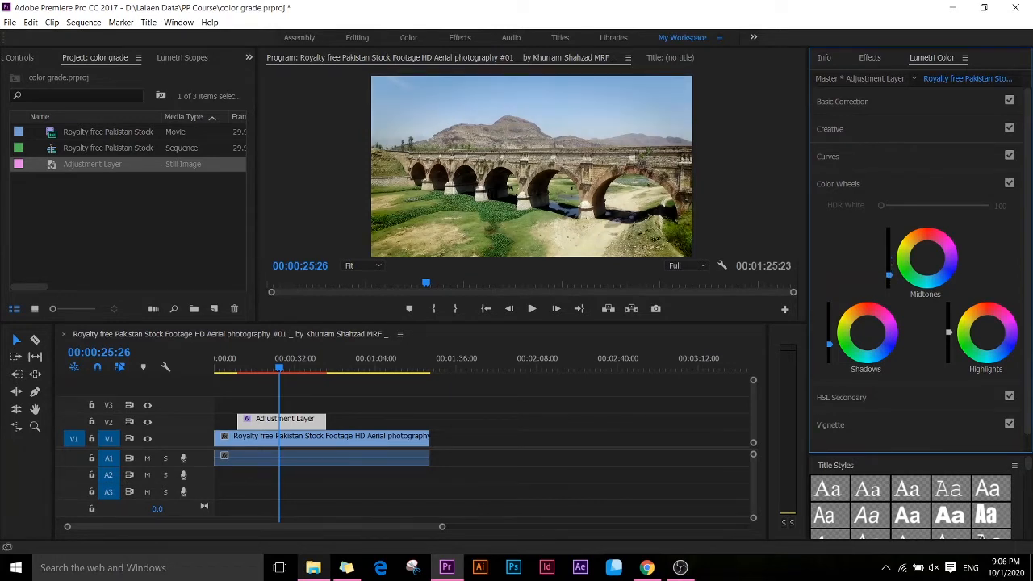
drag(829, 344, 829, 349)
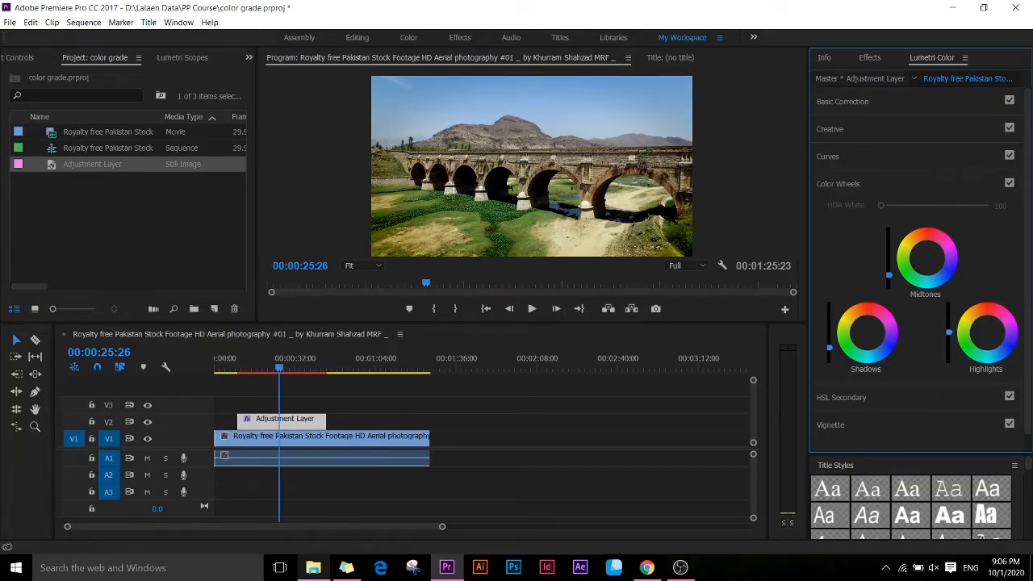
click(293, 370)
drag(293, 371, 262, 370)
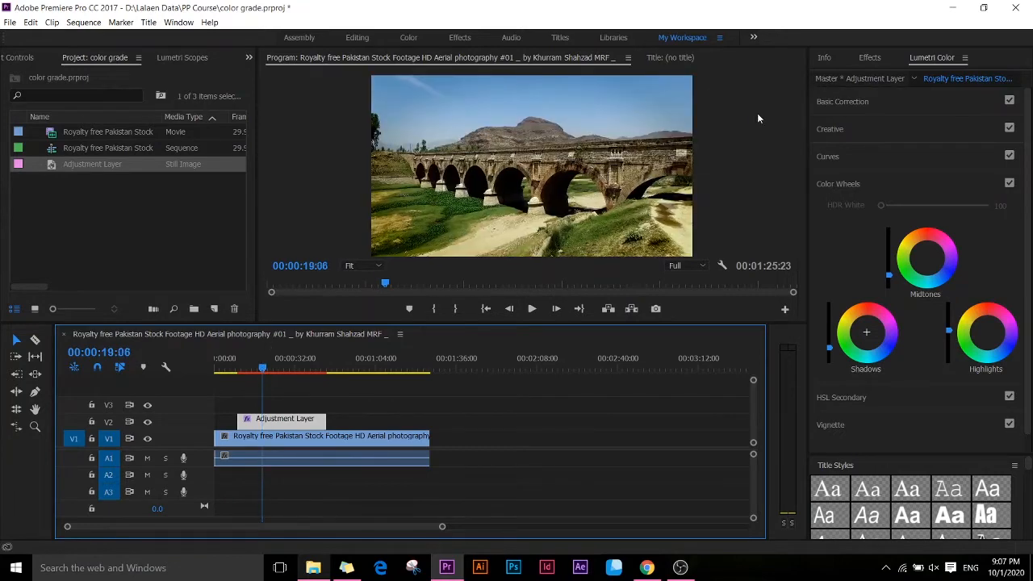
In Basic Correction, set Highlights to 5 and Blacks to -21.3, and scrub the graded section
click(850, 128)
click(849, 104)
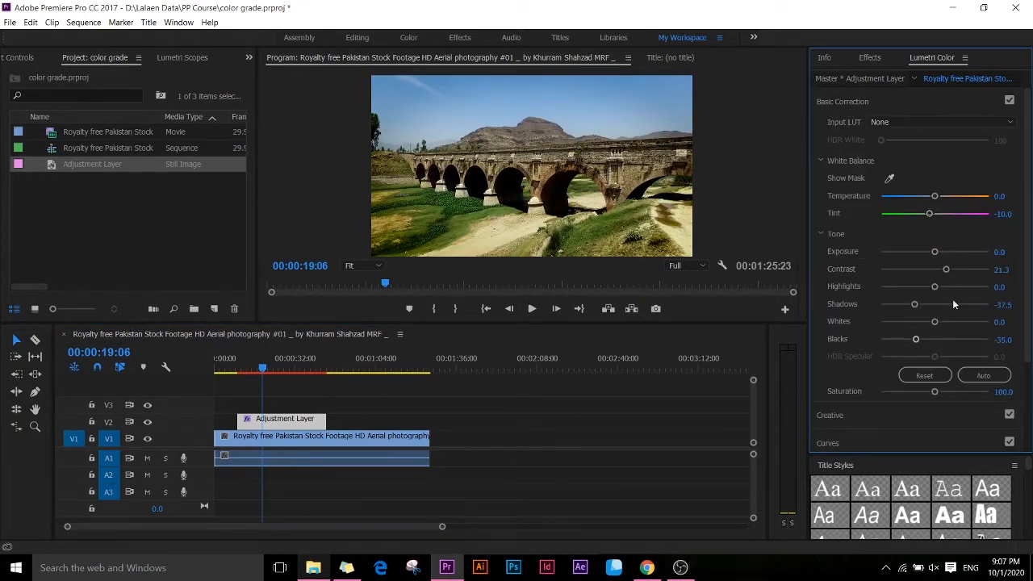
drag(935, 287, 940, 288)
drag(916, 339, 925, 340)
mouse_move(263, 368)
mouse_down()
mouse_move(241, 372)
mouse_move(269, 366)
mouse_up()
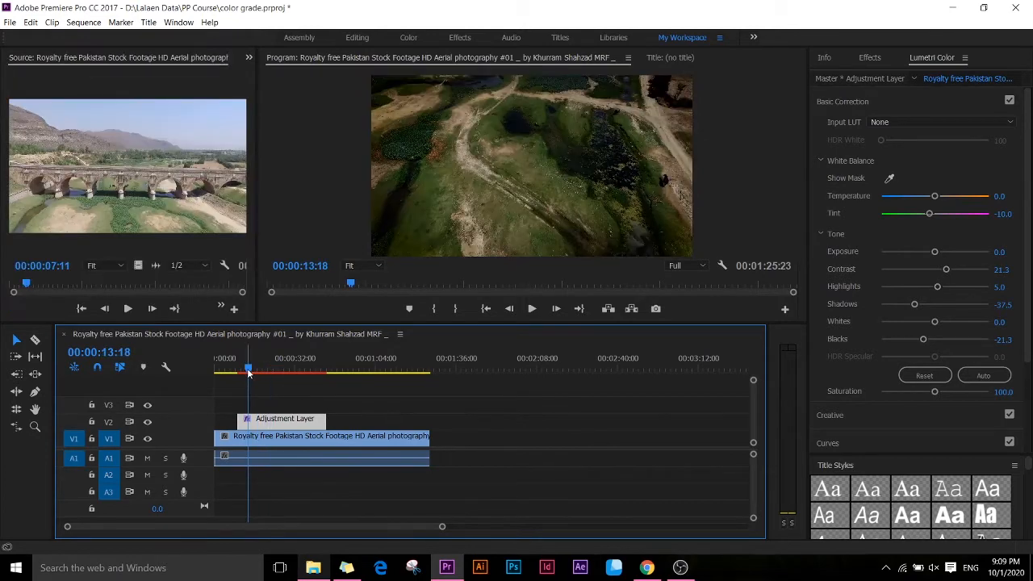
At 00:00:17:18, set the adjustment layer's Contrast to 3 and Shadows to -35
drag(247, 369, 258, 369)
click(1003, 268)
text(2)
key(Return)
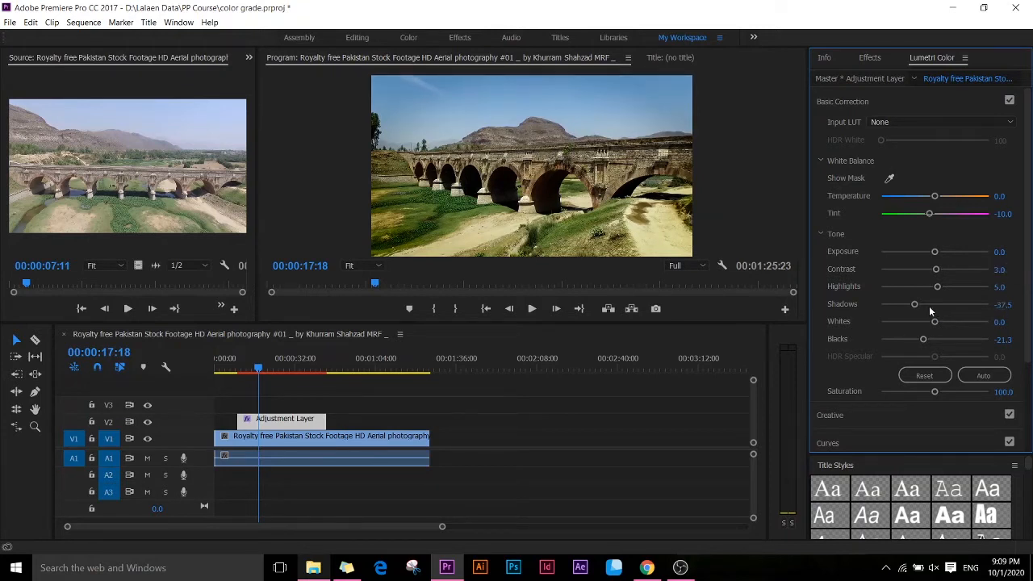
click(1004, 306)
text(-35)
key(Return)
Set the adjustment layer's Whites to -31.3 and Blacks to -32
click(1004, 321)
drag(935, 321, 918, 320)
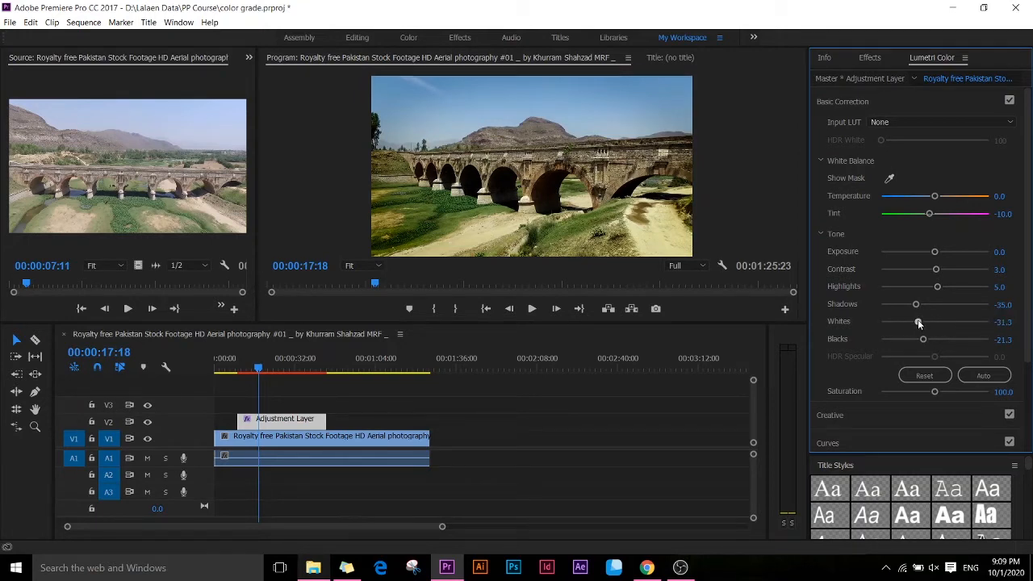
click(1006, 339)
text(-35)
key(Return)
click(1006, 339)
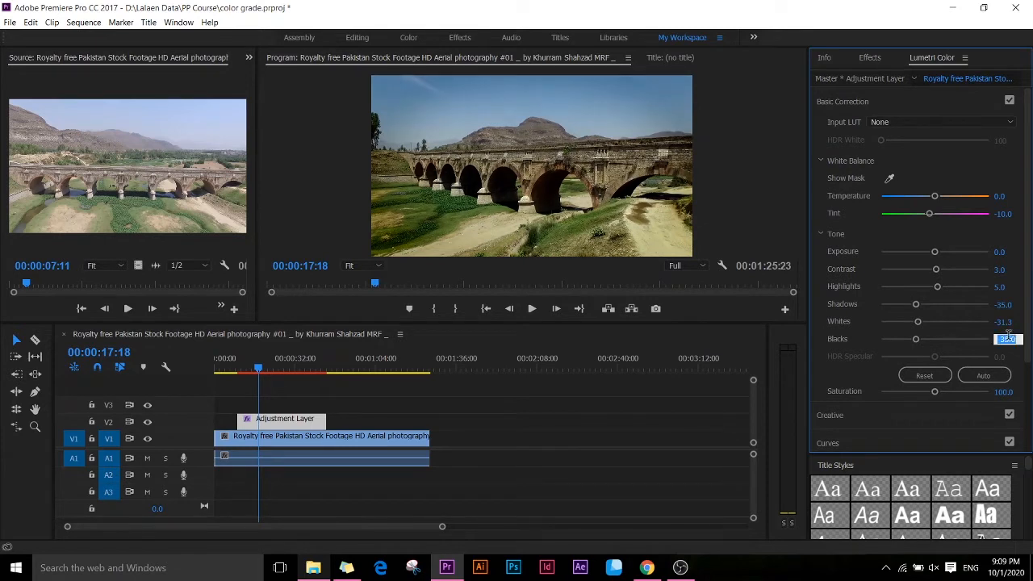
text(-32)
key(Return)
Strengthen the vignette to Amount -1.3 and widen its Midpoint to 45.6
scroll(840, 364, down, 5)
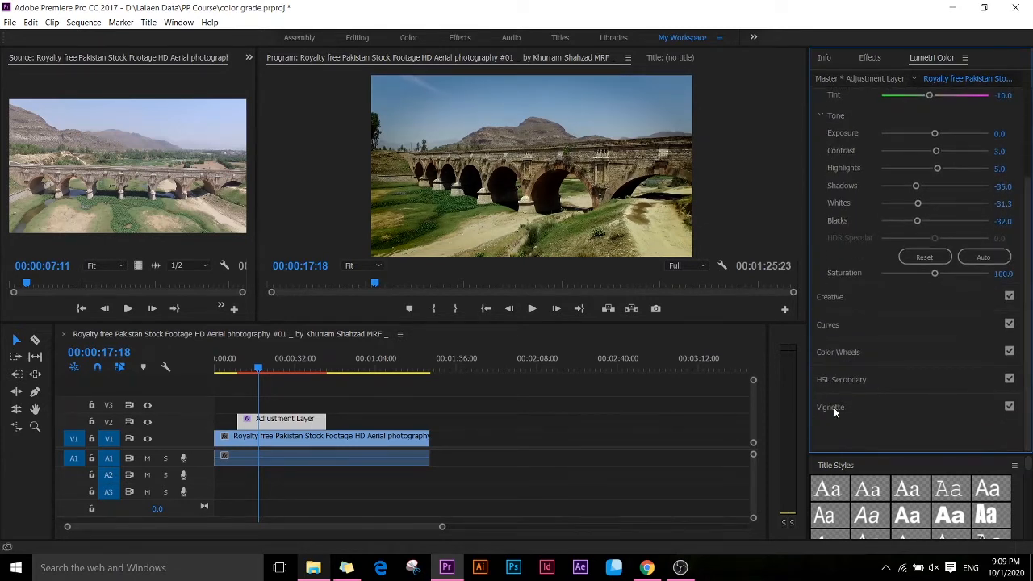
click(834, 407)
mouse_move(917, 261)
mouse_down()
mouse_move(906, 262)
mouse_move(936, 257)
mouse_move(907, 267)
mouse_up()
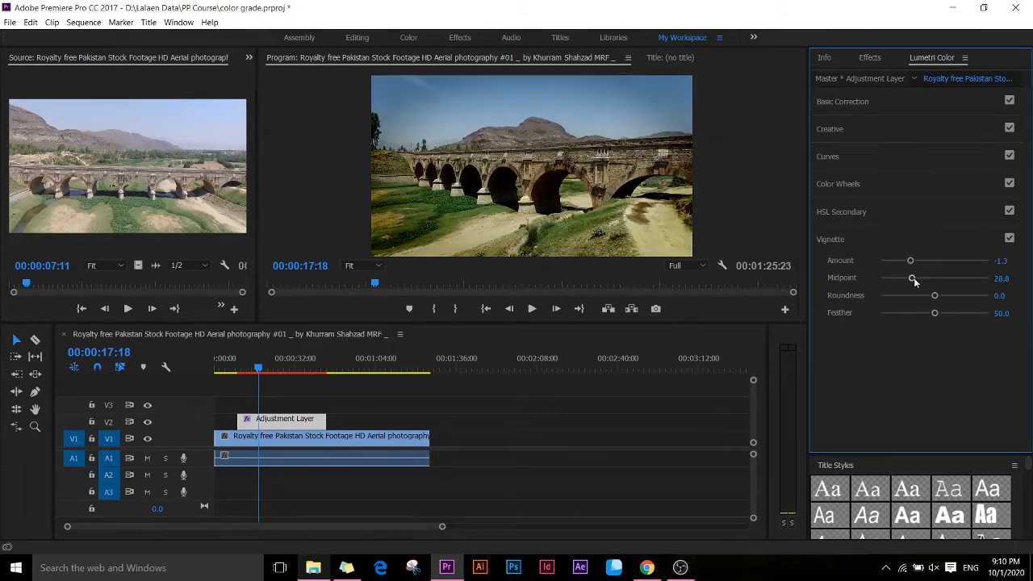
drag(913, 278, 935, 280)
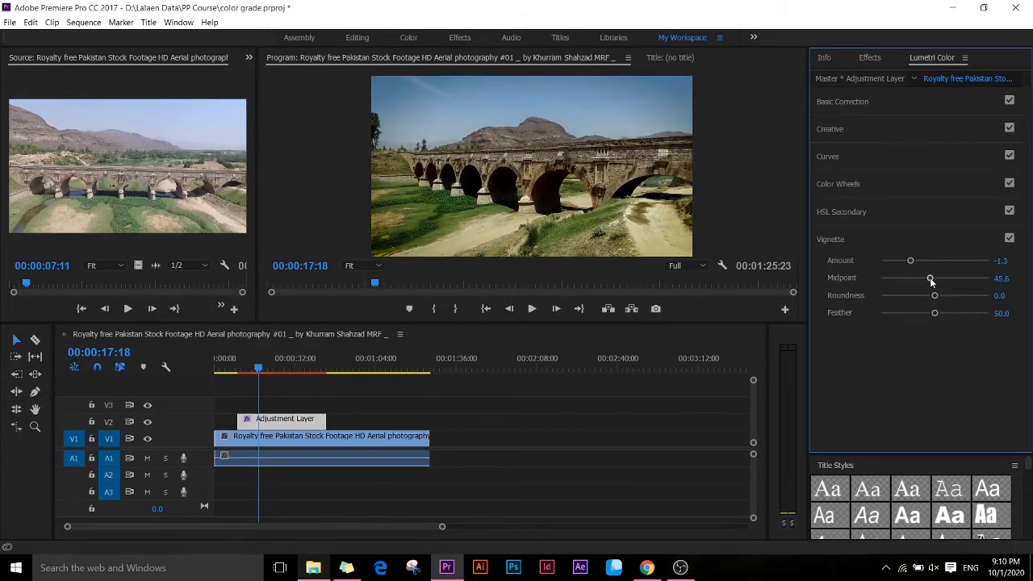
Move the adjustment layer along V2 to start just before 00:00:32:00 and scrub the newly graded section to 00:00:54:21
click(244, 369)
drag(244, 369, 292, 369)
drag(275, 428, 330, 428)
click(296, 369)
drag(296, 369, 353, 369)
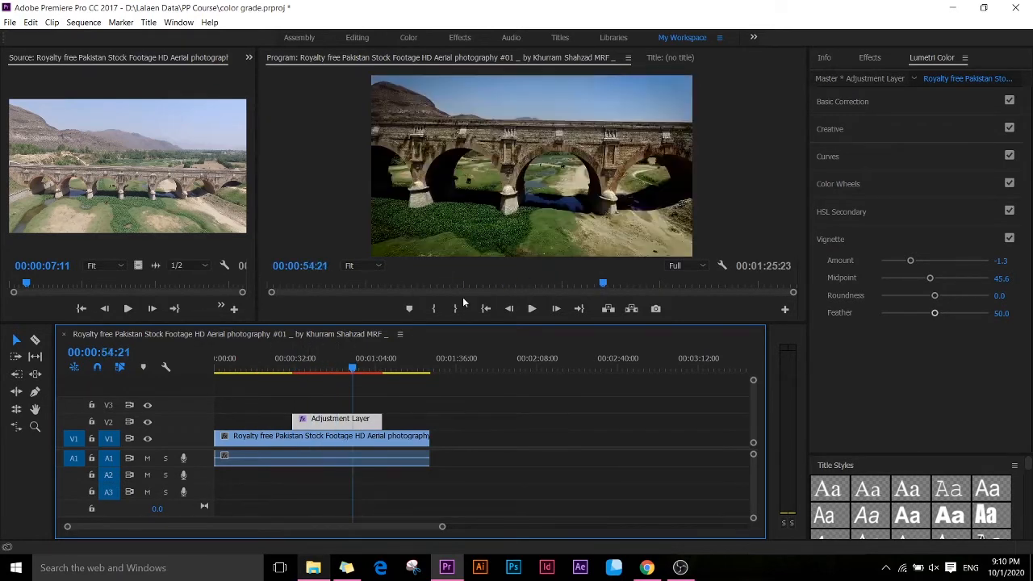
Enlarge the program monitor, scrub through the footage to compare graded and ungraded parts, and shrink the monitor again
drag(474, 322, 474, 522)
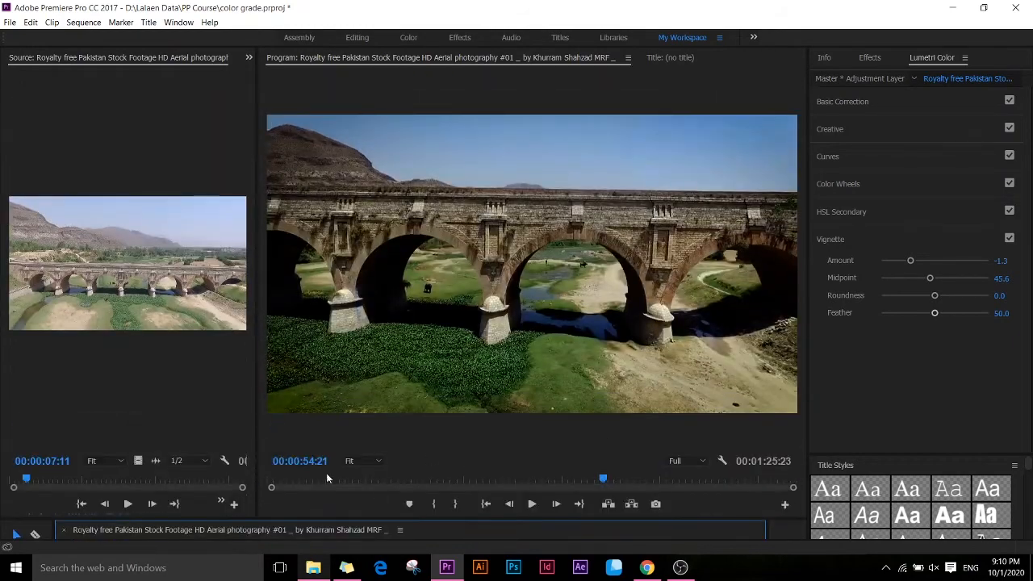
click(299, 479)
drag(299, 479, 690, 482)
drag(612, 520, 611, 353)
Raise the adjustment layer's shadows and midtones brightness slightly in the color wheels, checking the bridge footage around 00:00:45:10
click(337, 398)
click(359, 436)
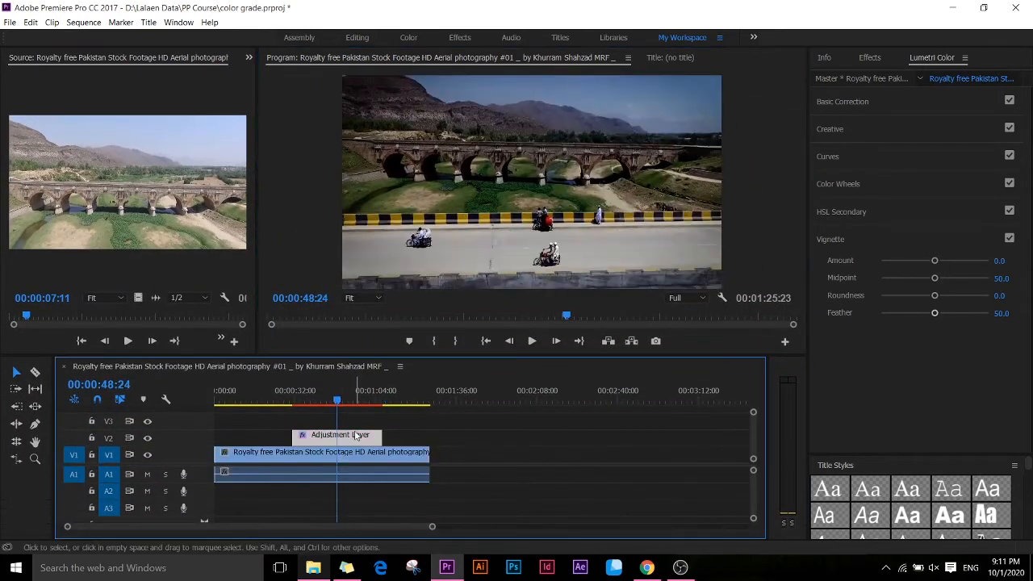
click(864, 211)
click(857, 187)
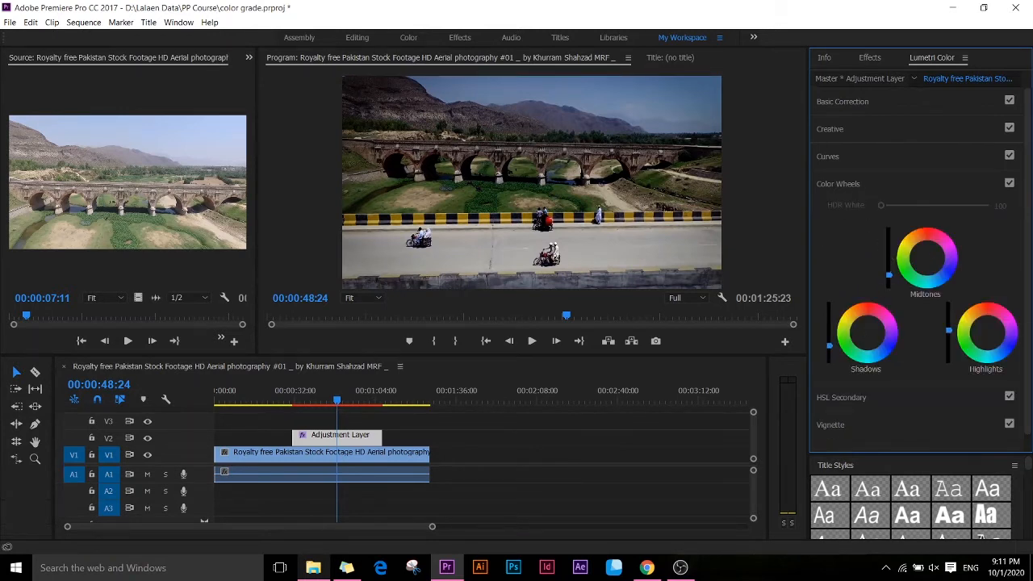
click(321, 407)
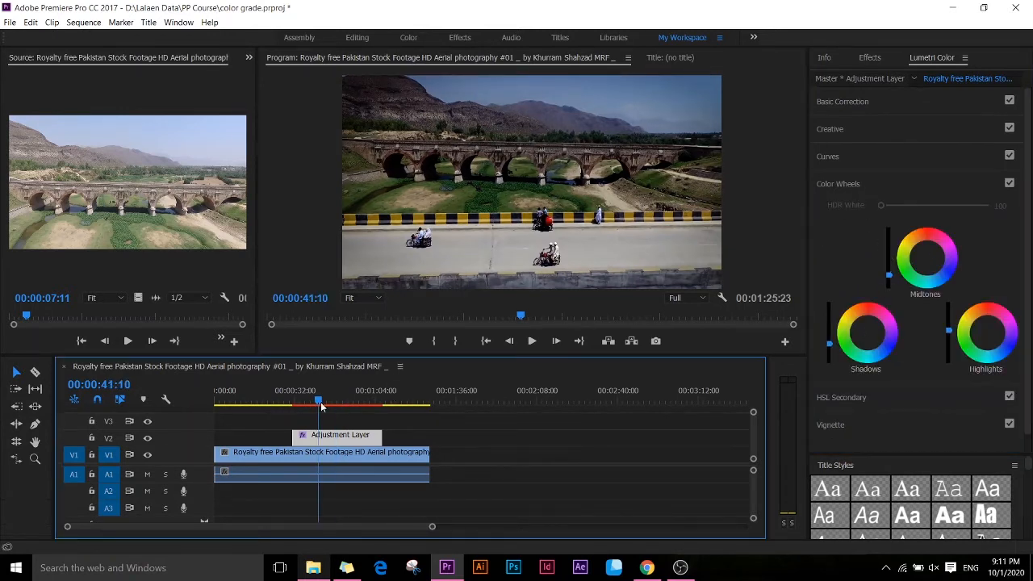
drag(327, 406, 332, 406)
click(884, 270)
drag(888, 272, 889, 269)
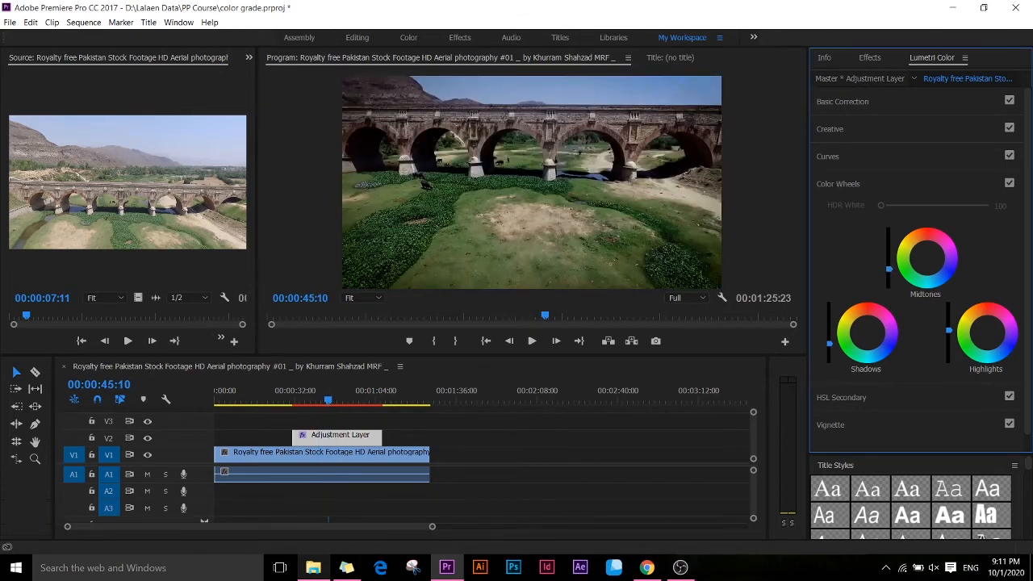
Scrub the graded section and toggle the adjustment layer track's visibility to compare the footage with and without the grade
click(305, 401)
drag(304, 401, 381, 402)
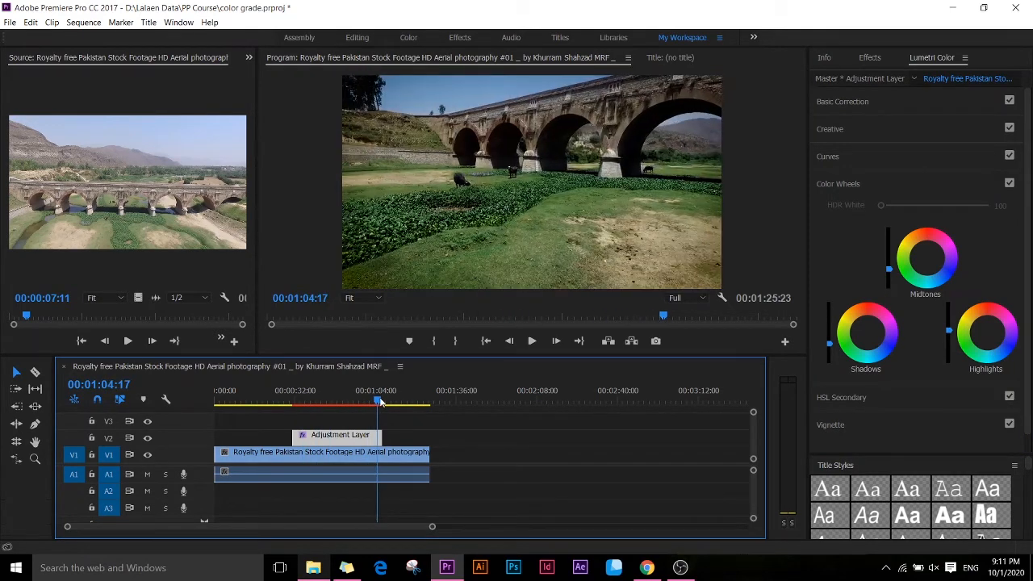
click(147, 438)
click(147, 439)
click(147, 439)
click(147, 439)
click(304, 401)
click(147, 438)
click(147, 438)
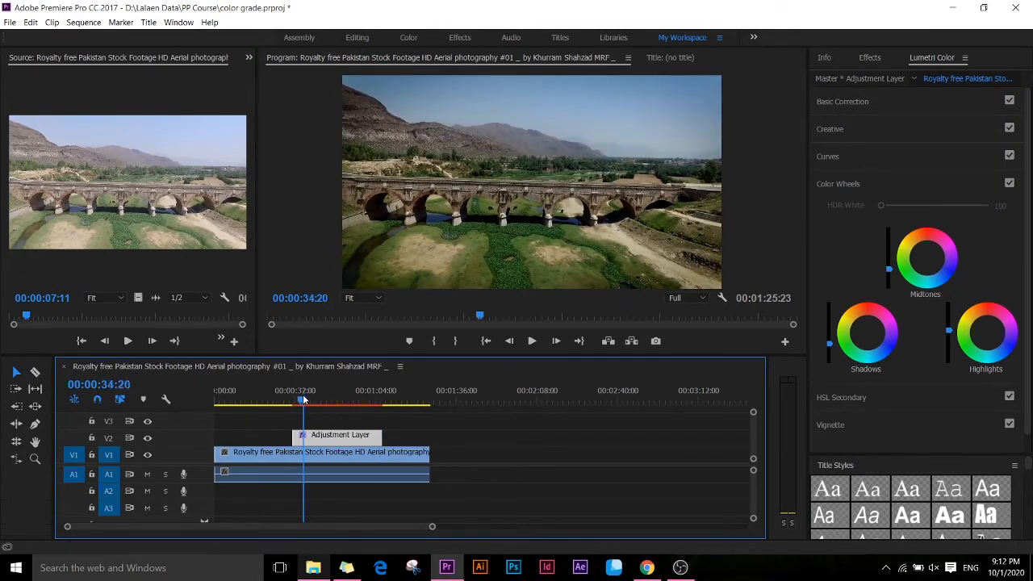
click(148, 438)
click(147, 438)
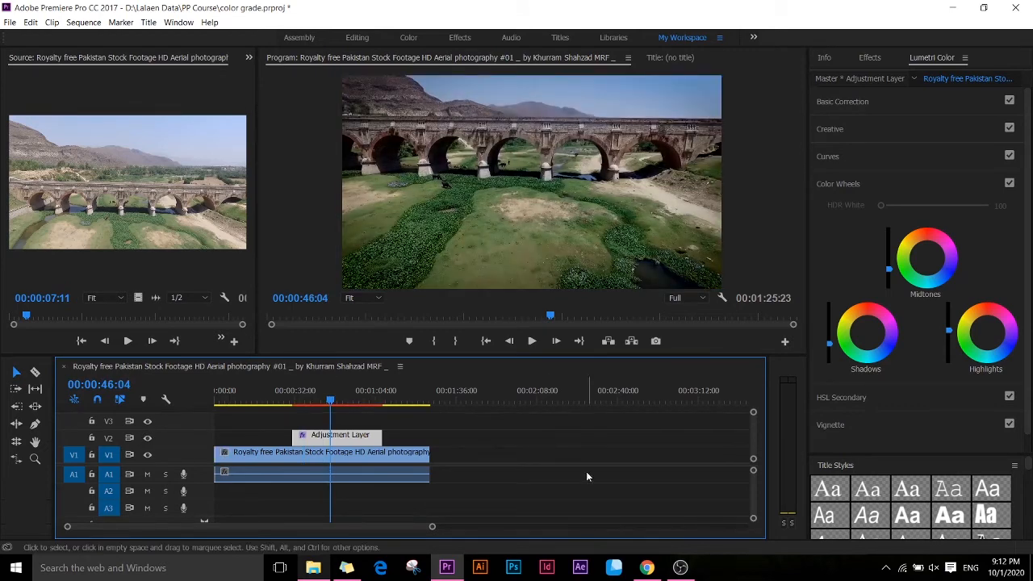
Shape the adjustment layer's white RGB curve into a gentle S and play the graded section from 00:00:32:24
click(843, 184)
click(840, 155)
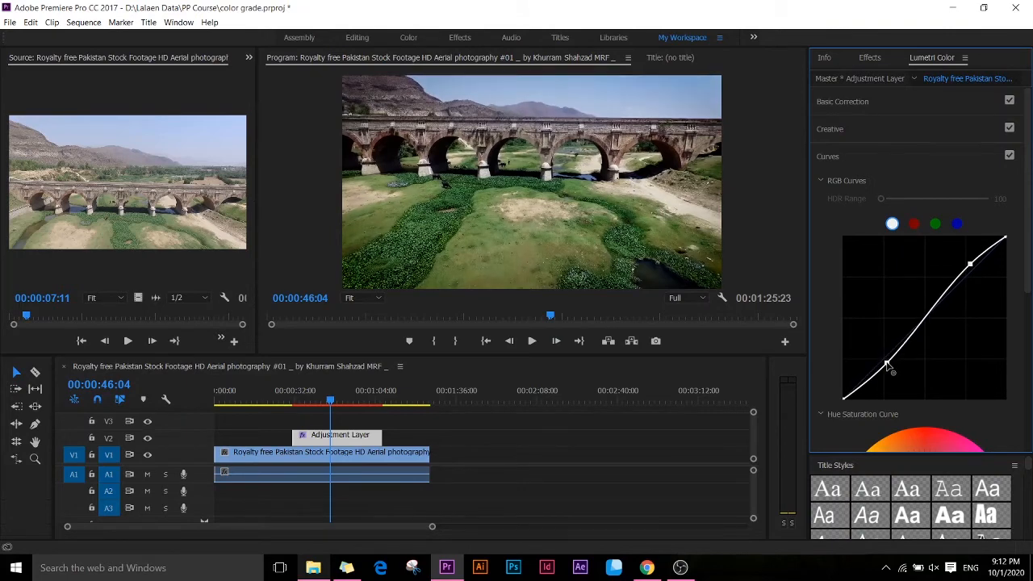
drag(887, 365, 887, 368)
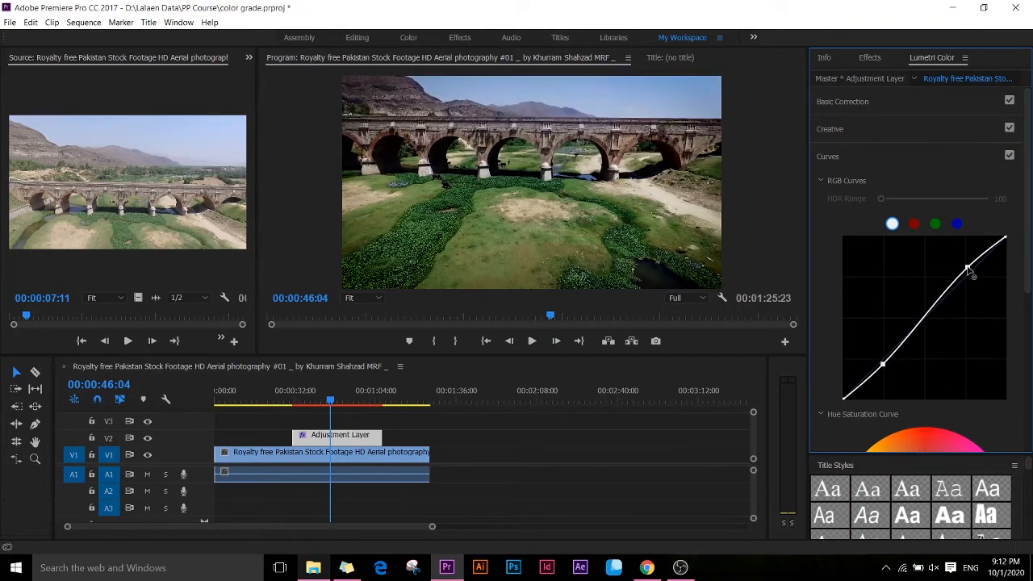
click(299, 402)
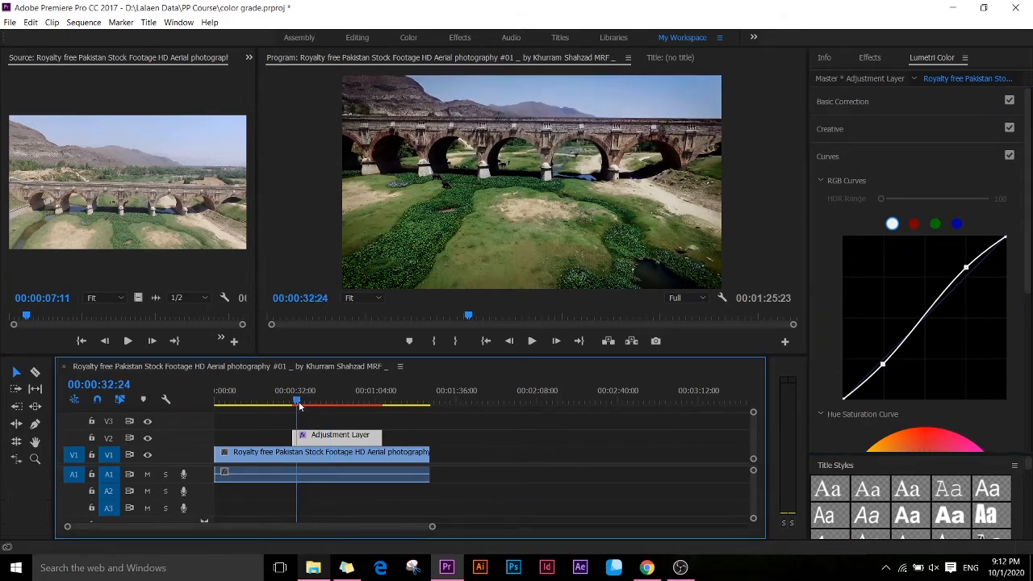
key(space)
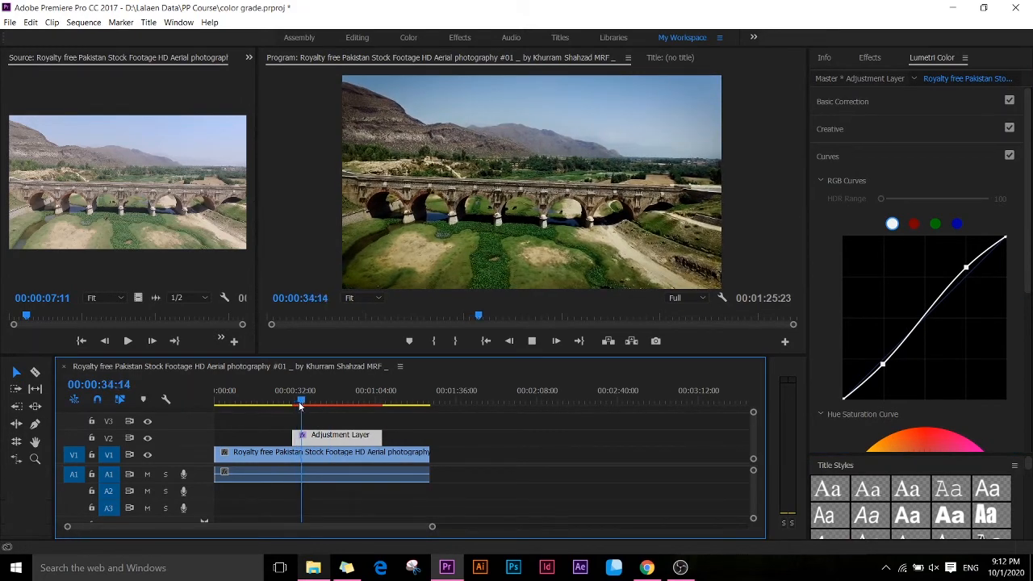
Trim the start and end of the V1 bridge clip to match the adjustment layer's span and render the section
click(295, 409)
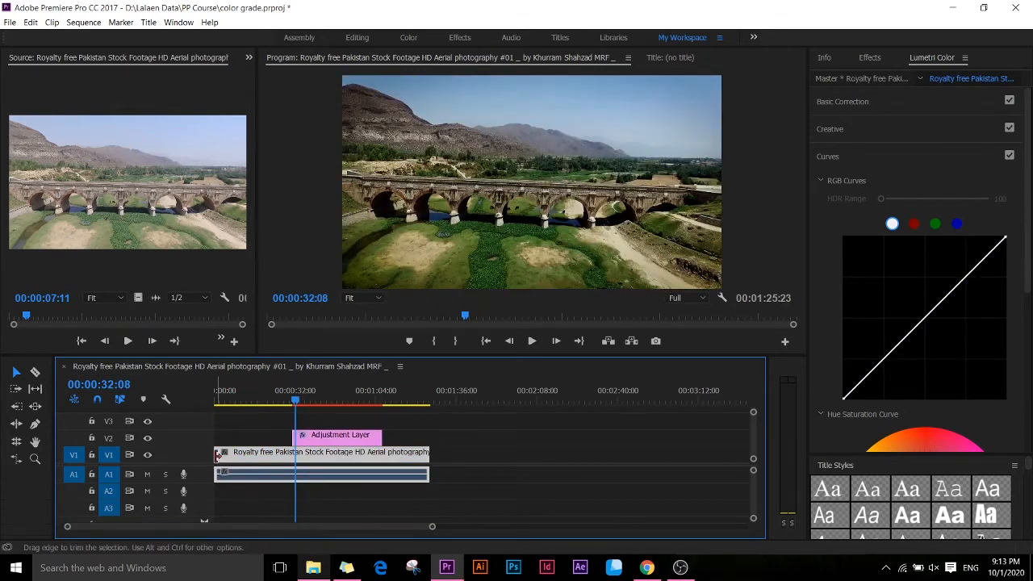
drag(218, 454, 295, 455)
drag(410, 454, 383, 454)
key(Return)
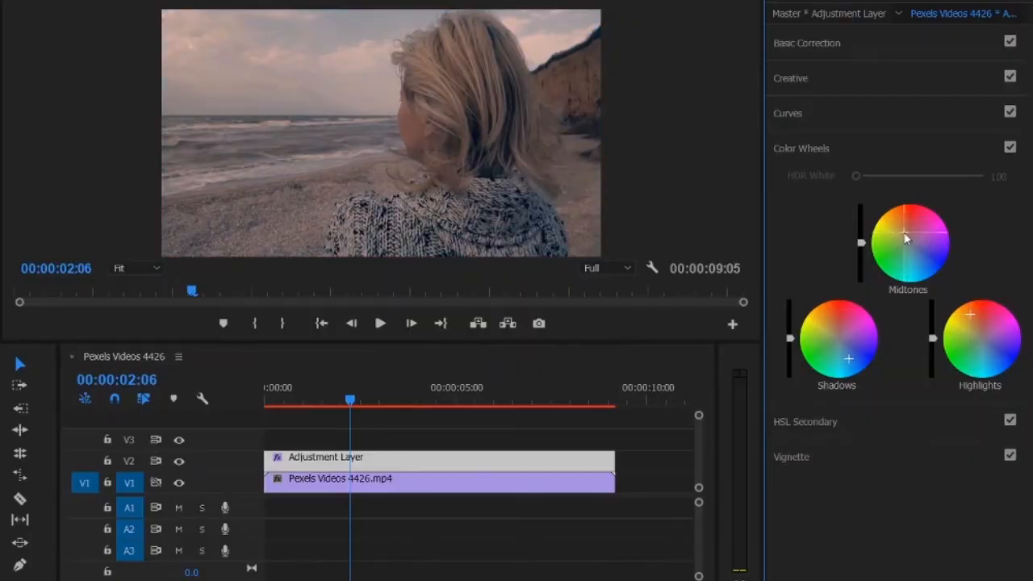
Shift the beach clip's midtones toward orange in the color wheels and adjust the blue range of its hue saturation curve
mouse_move(905, 238)
mouse_down()
mouse_move(901, 228)
mouse_move(905, 238)
mouse_up()
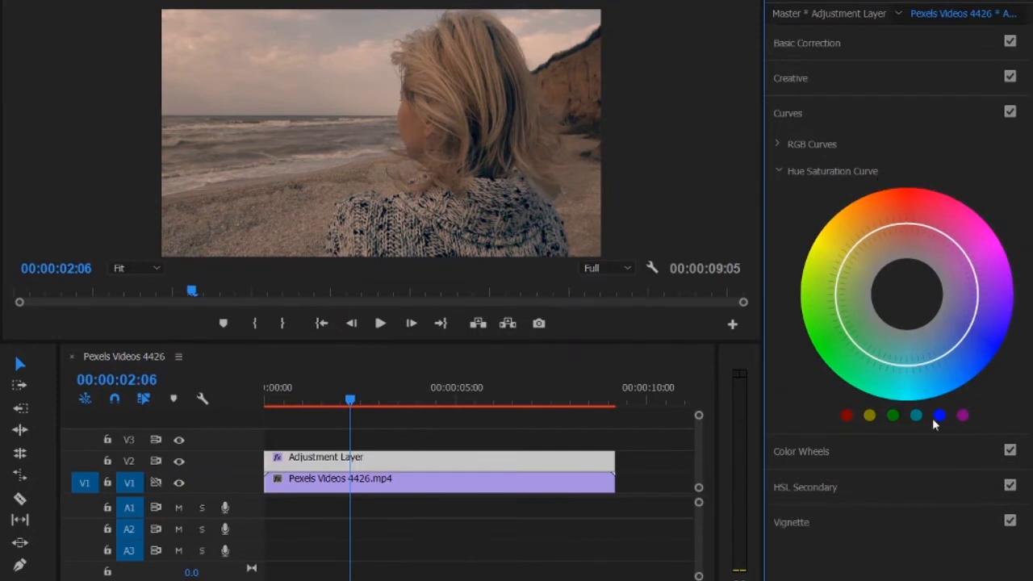
drag(954, 350, 975, 384)
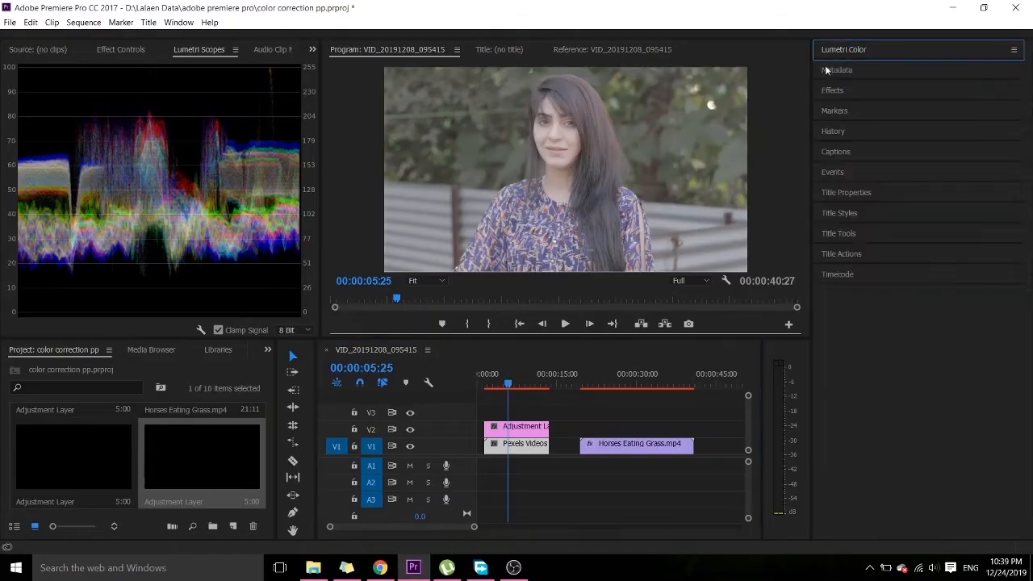
Show the basic correction of the adjustment layer above the portrait clip and open its Temperature value for editing
click(993, 114)
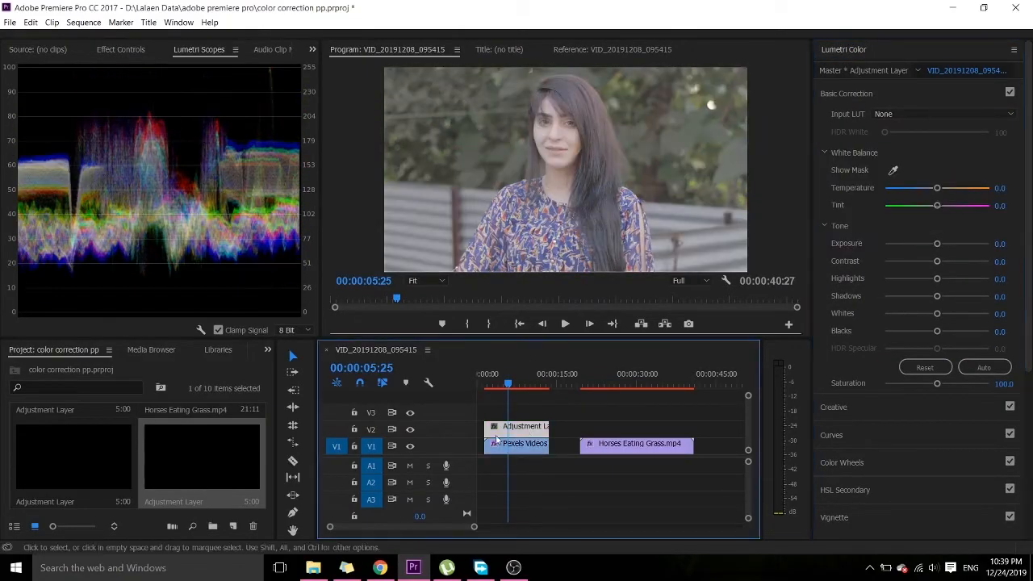
click(1000, 187)
key(Tab)
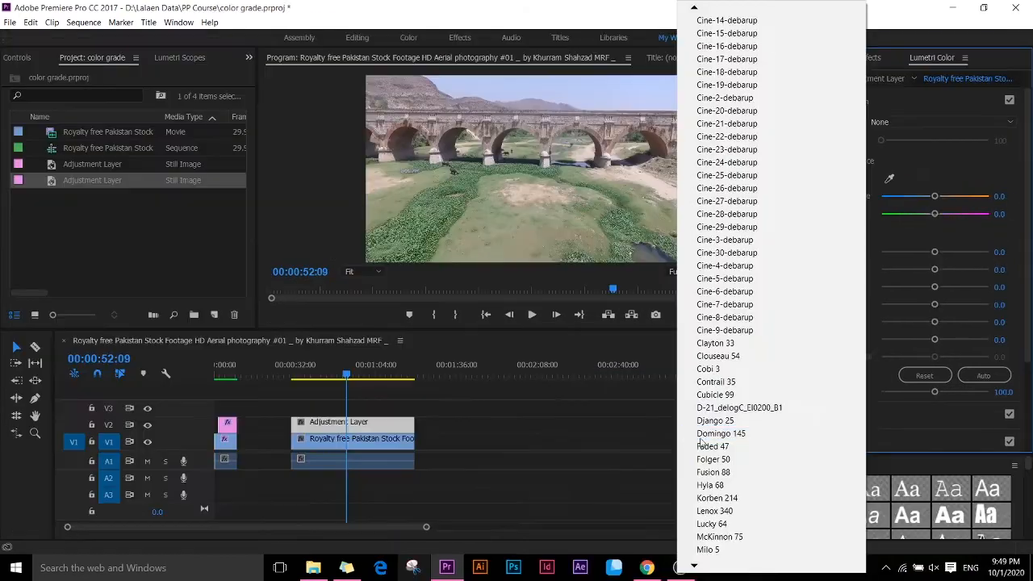
Try the Cobi 3 and Cine-26-debarup input LUTs on the bridge footage's adjustment layer
click(706, 369)
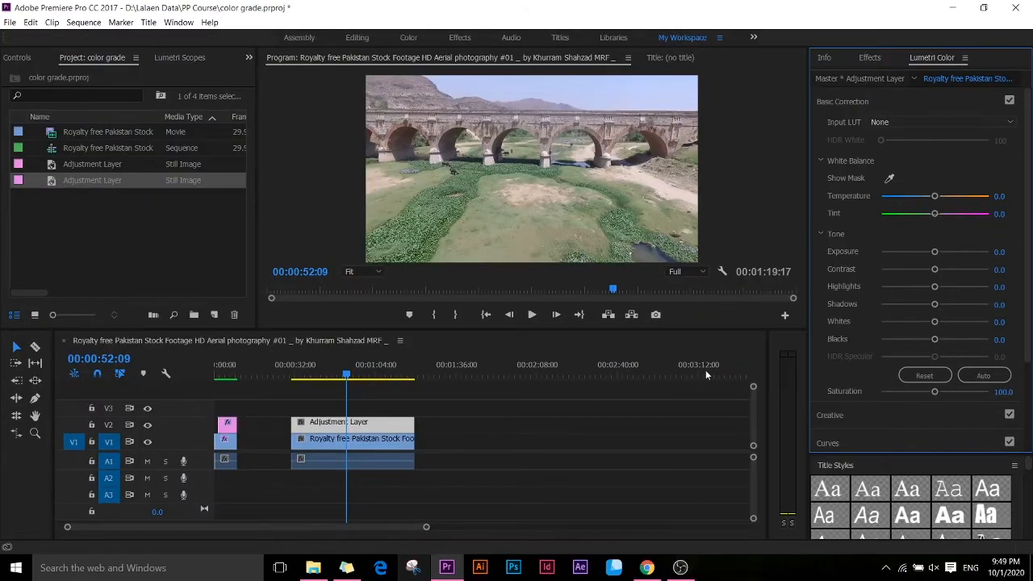
click(897, 121)
click(720, 450)
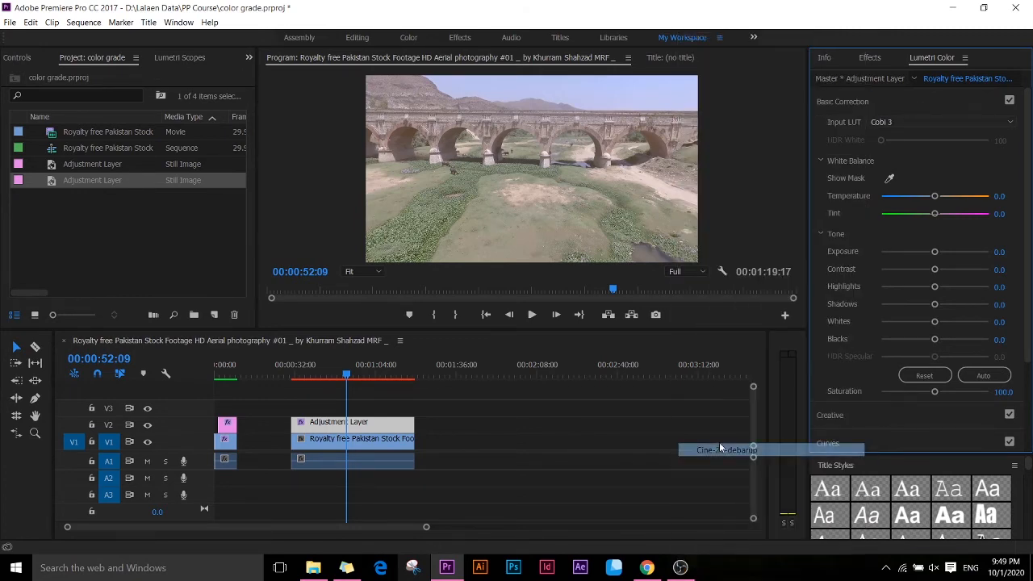
Apply the Cine-6-debarup input LUT to the adjustment layer and reopen the list of available LUTs
click(910, 120)
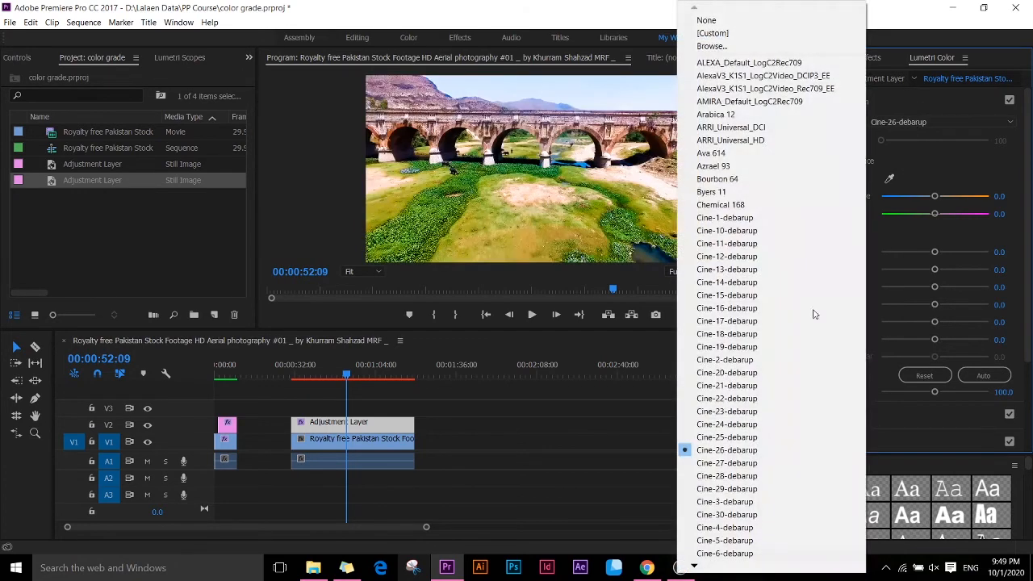
click(699, 557)
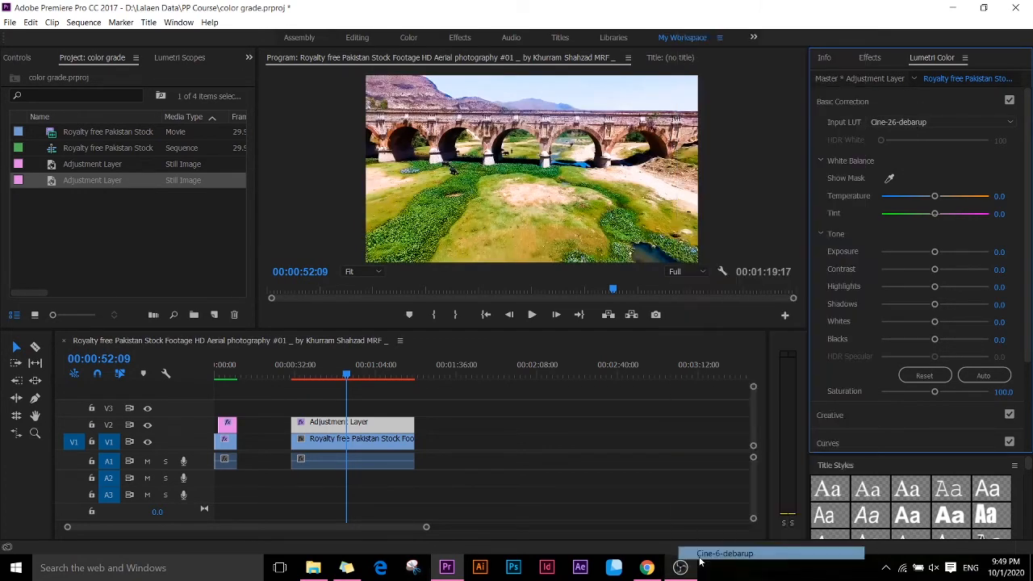
click(893, 119)
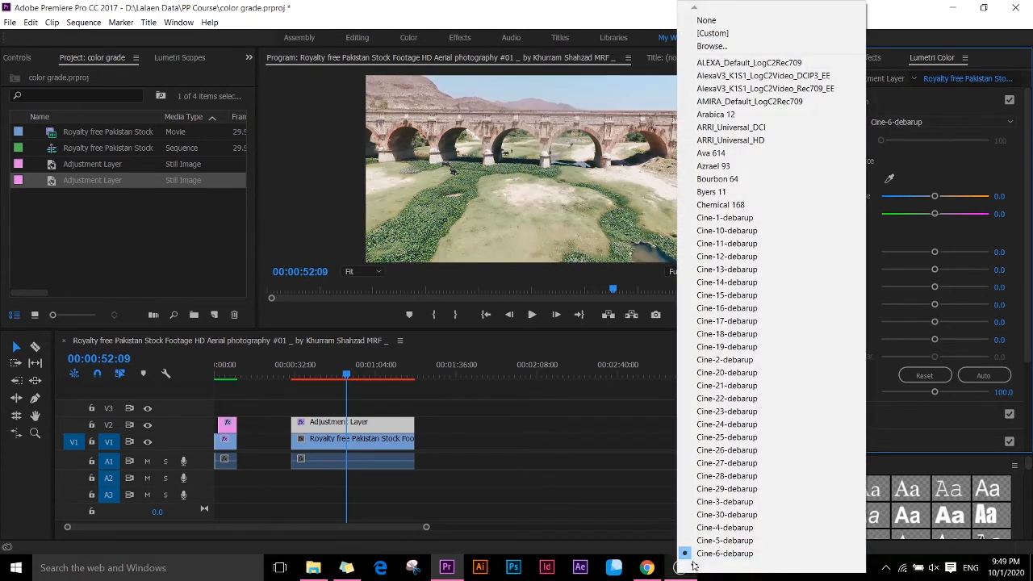
mouse_move(695, 567)
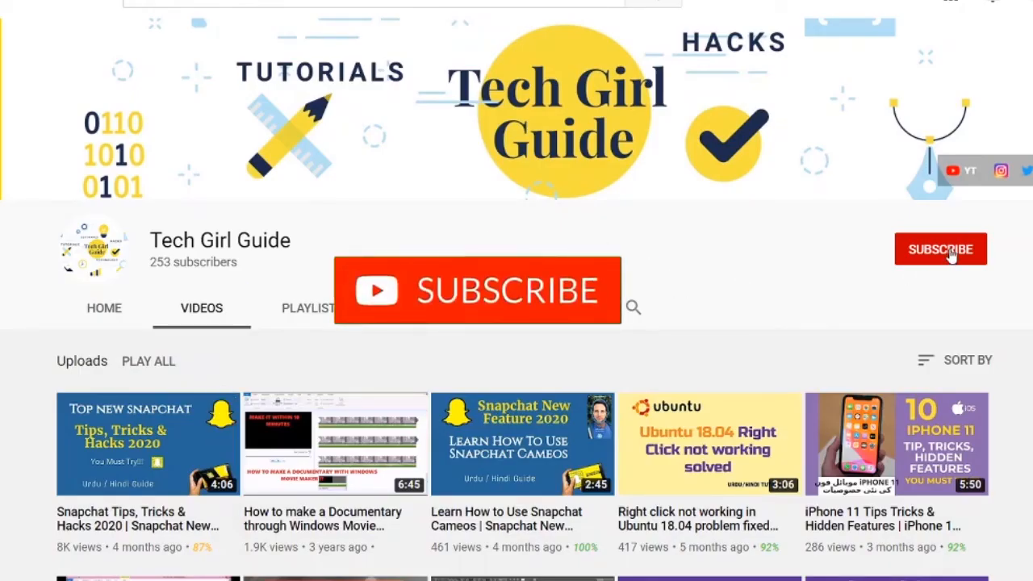
Switch to YouTube, subscribe to the Tech Girl Guide channel and set its notifications to All
click(951, 252)
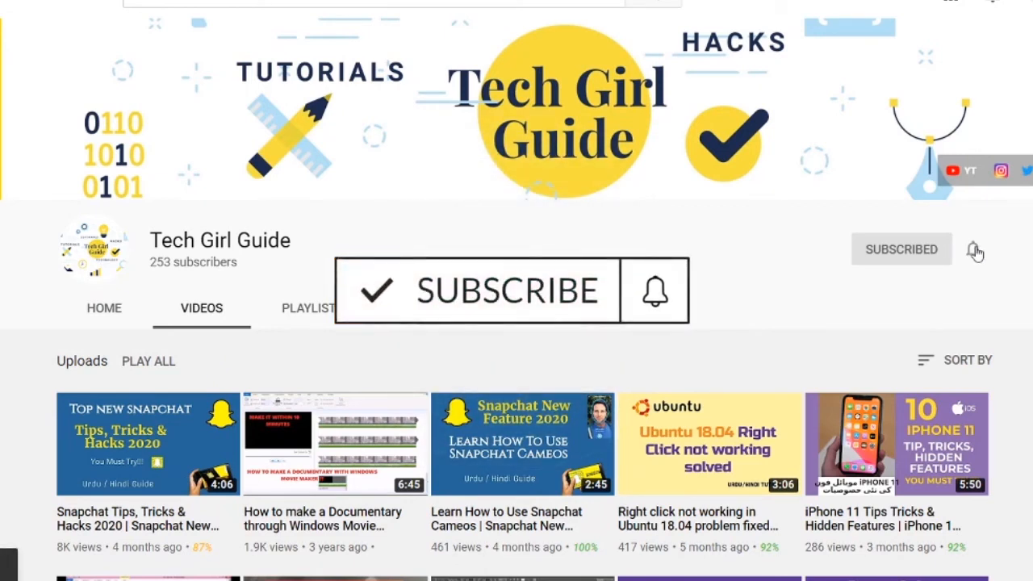
click(975, 252)
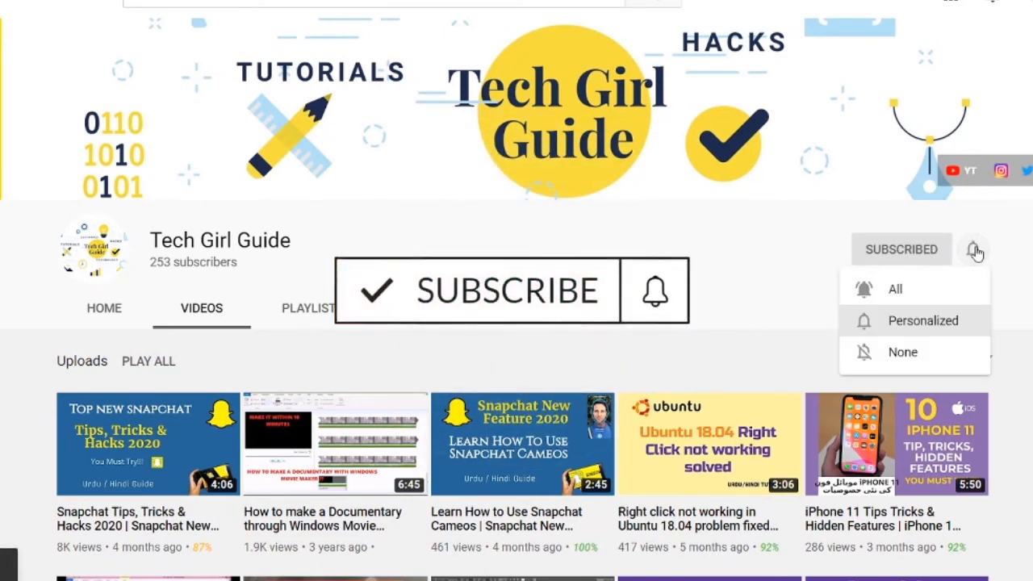
click(895, 290)
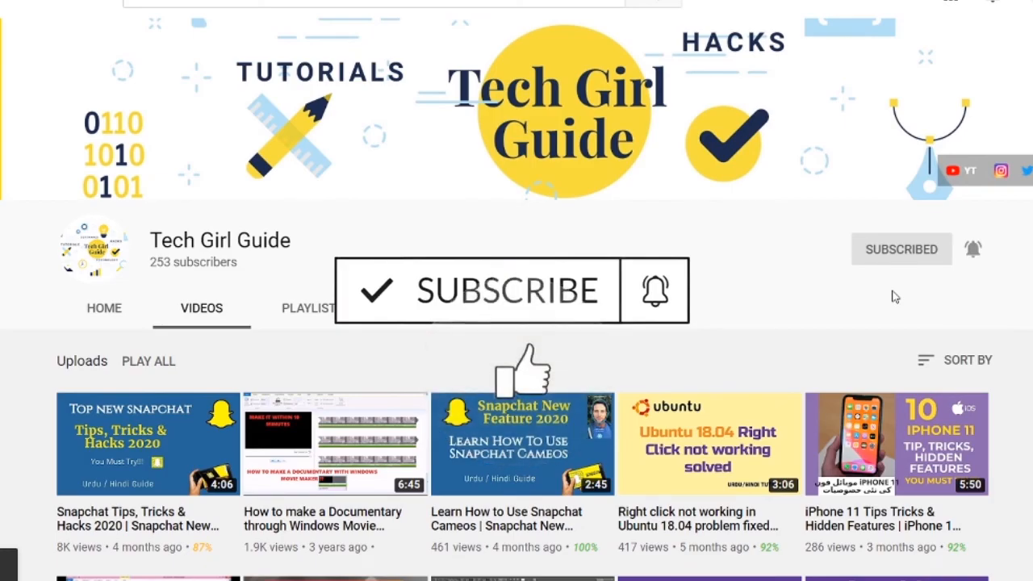